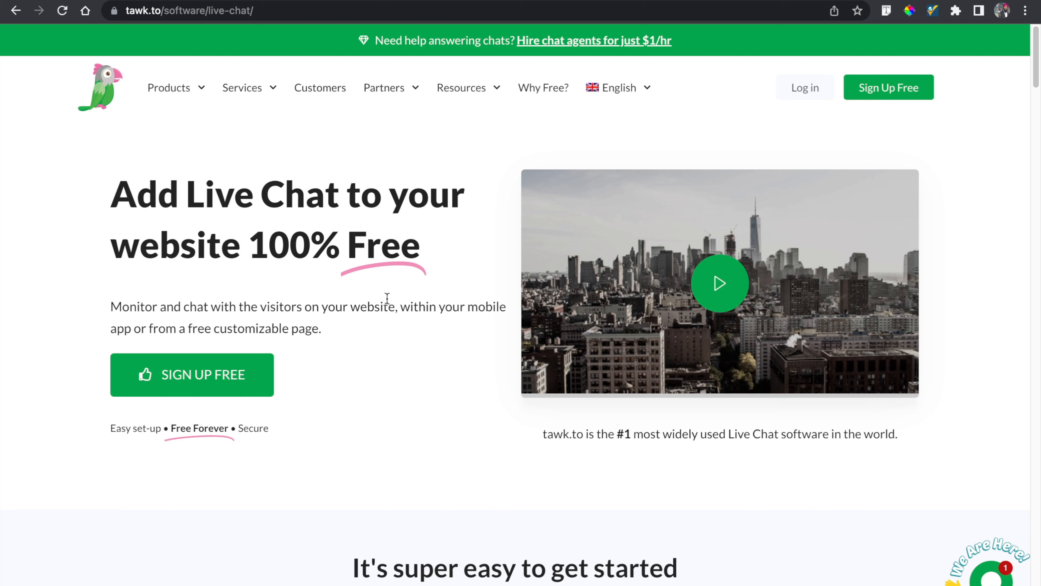
# - Scroll through the tawk.to live chat page and open the free sign-up form
pyautogui.scroll(-6, 387, 298)
pyautogui.scroll(6, 387, 298)
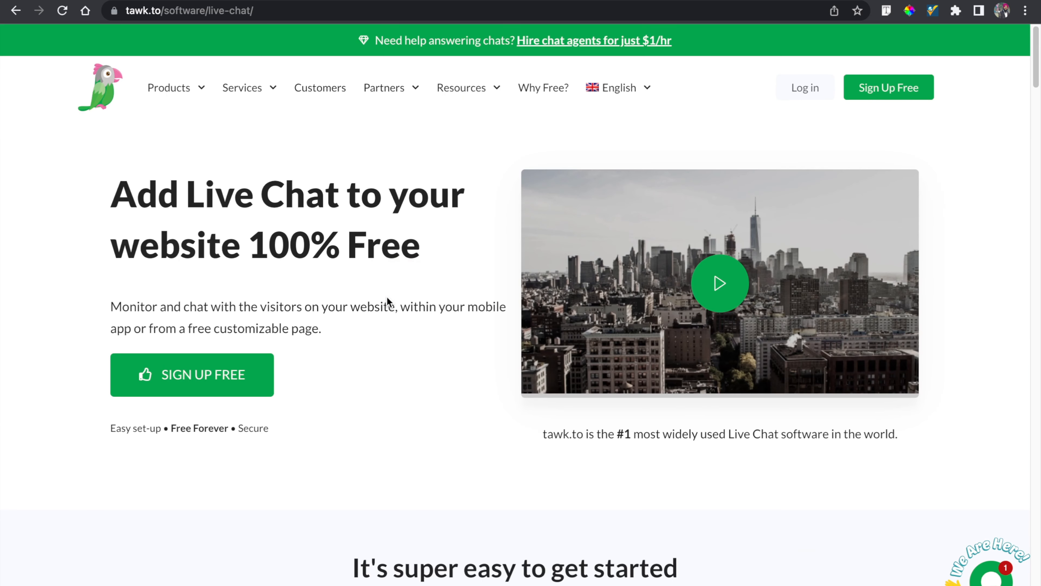
pyautogui.scroll(-15, 388, 302)
pyautogui.scroll(-1, 388, 302)
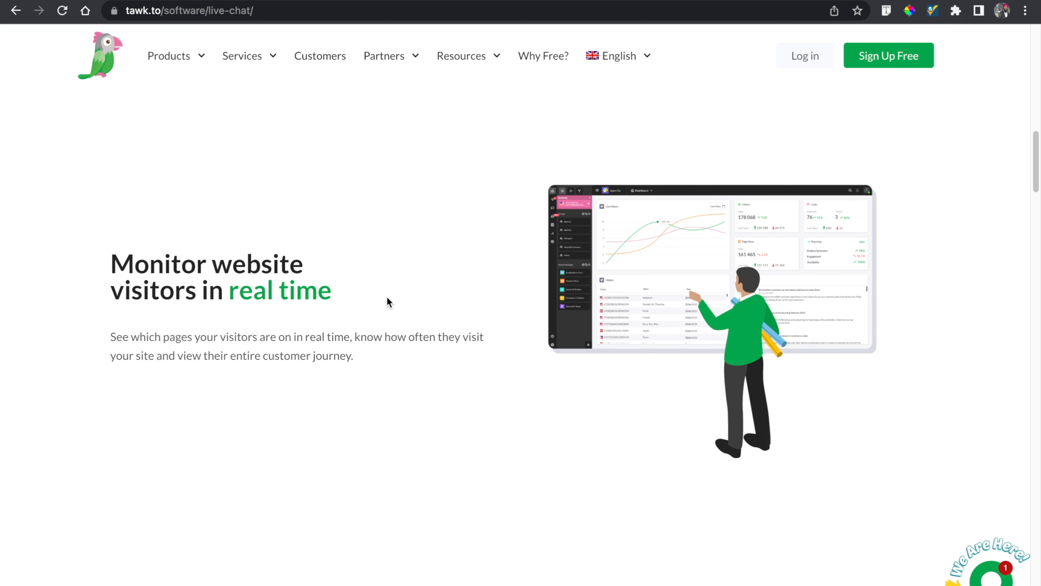
pyautogui.scroll(-10, 388, 299)
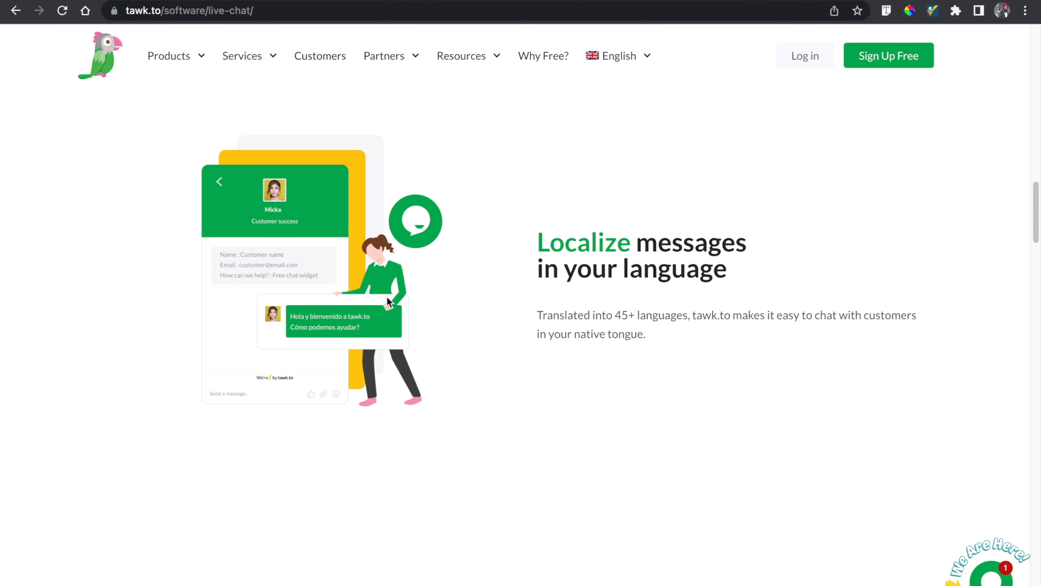
pyautogui.scroll(-8, 388, 301)
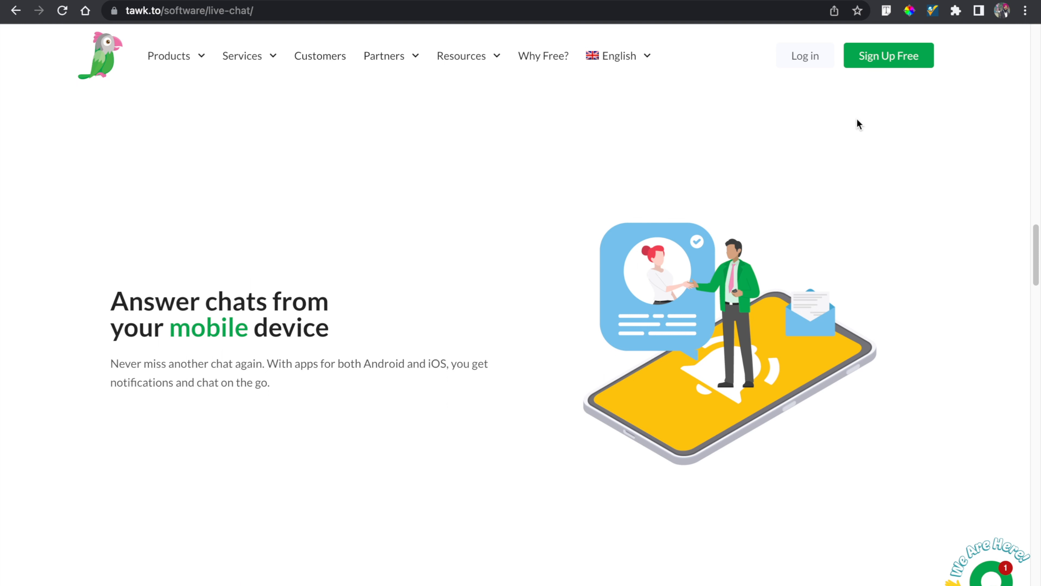
pyautogui.click(895, 61)
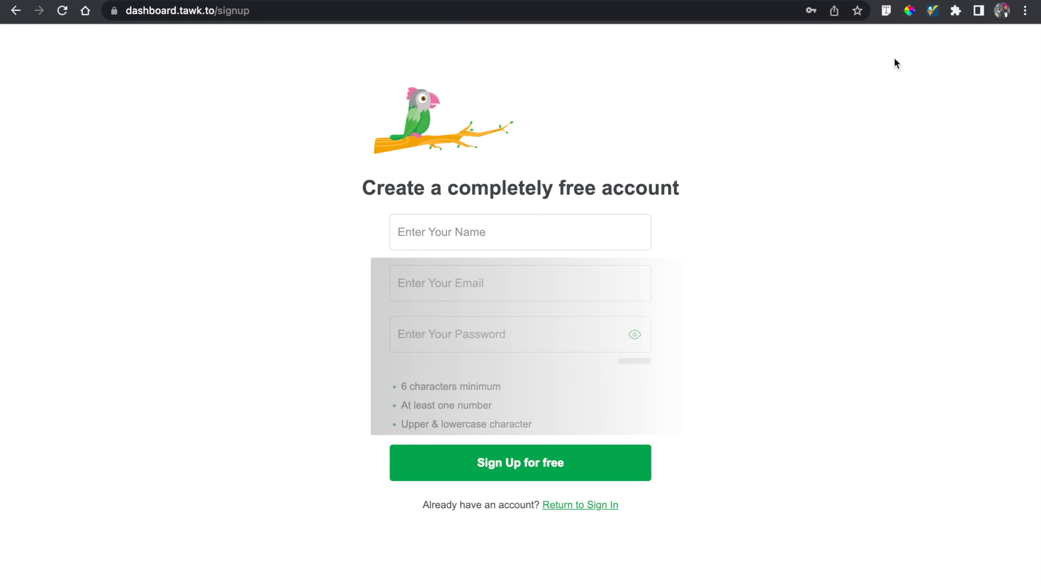
# - Create a free account with the saved name, e-mail and password, declining to save the password in the browser
pyautogui.click(485, 236)
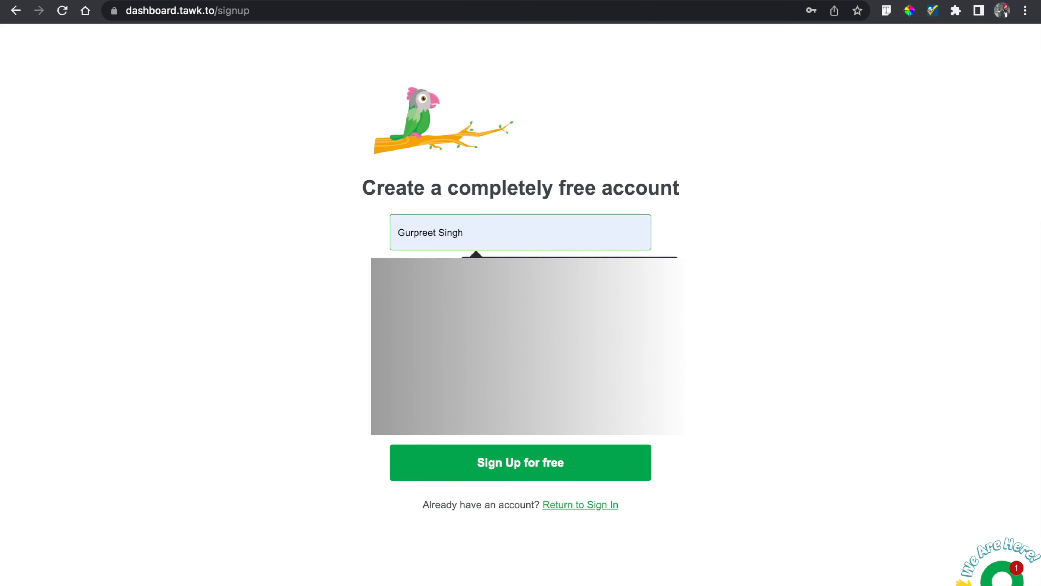
pyautogui.click(491, 461)
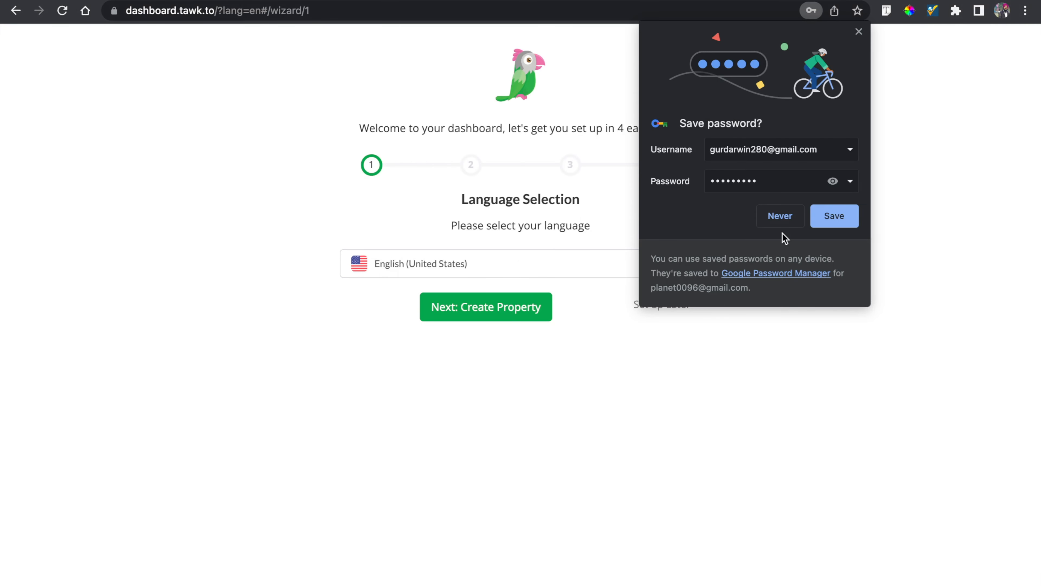
pyautogui.click(780, 219)
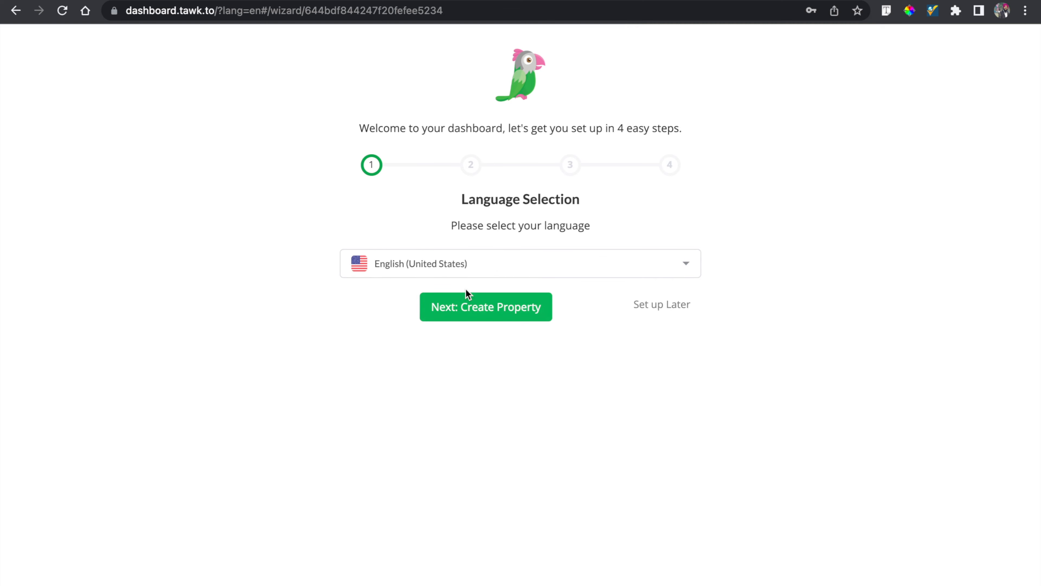
# - Keep English (United States) as the language and continue to the property details
pyautogui.click(474, 308)
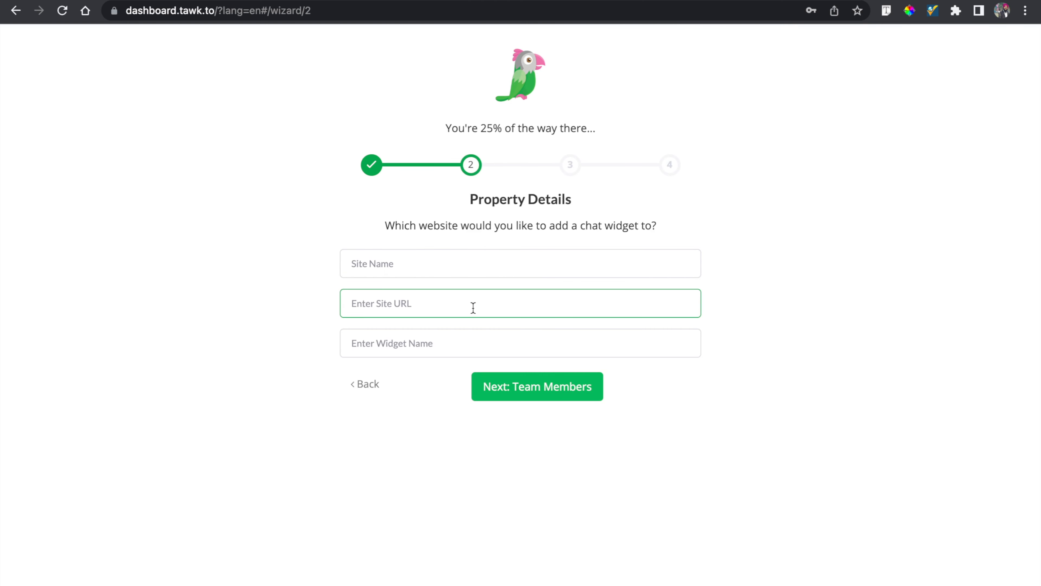
pyautogui.click(498, 268)
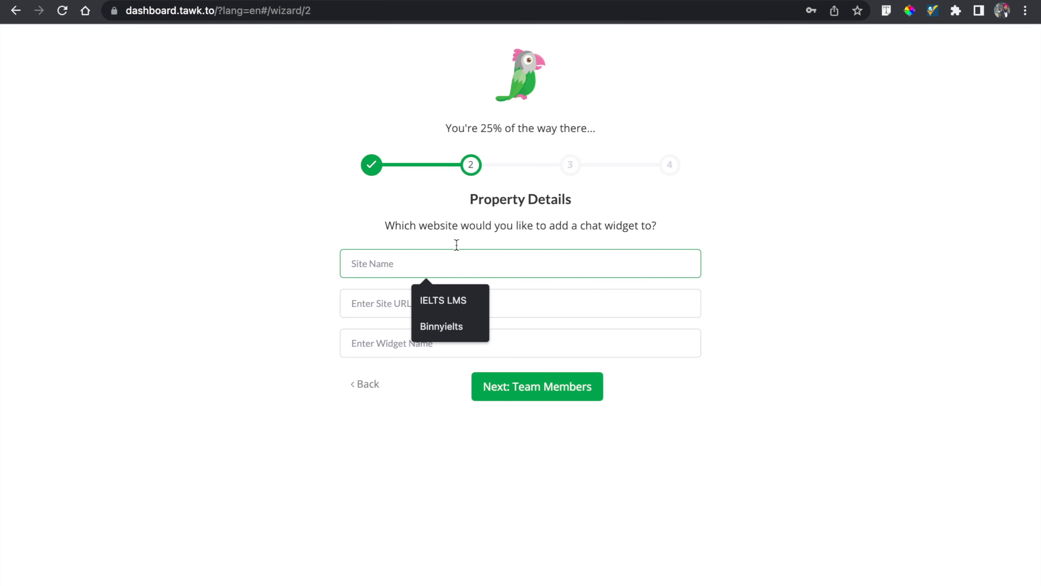
pyautogui.press('Escape')
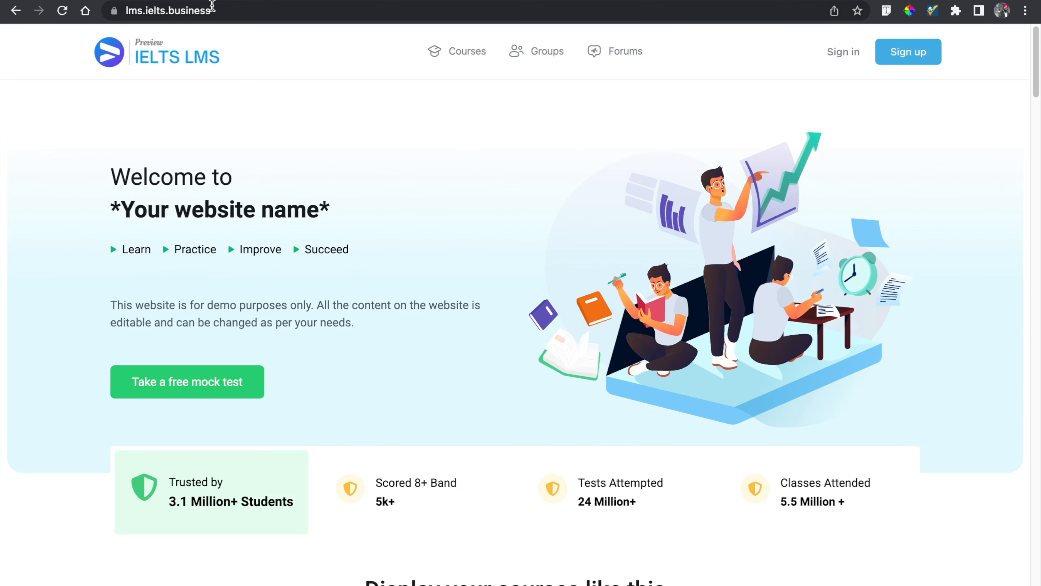
# - Copy the IELTS LMS site address and paste it into the site name and site URL fields
pyautogui.click(224, 9)
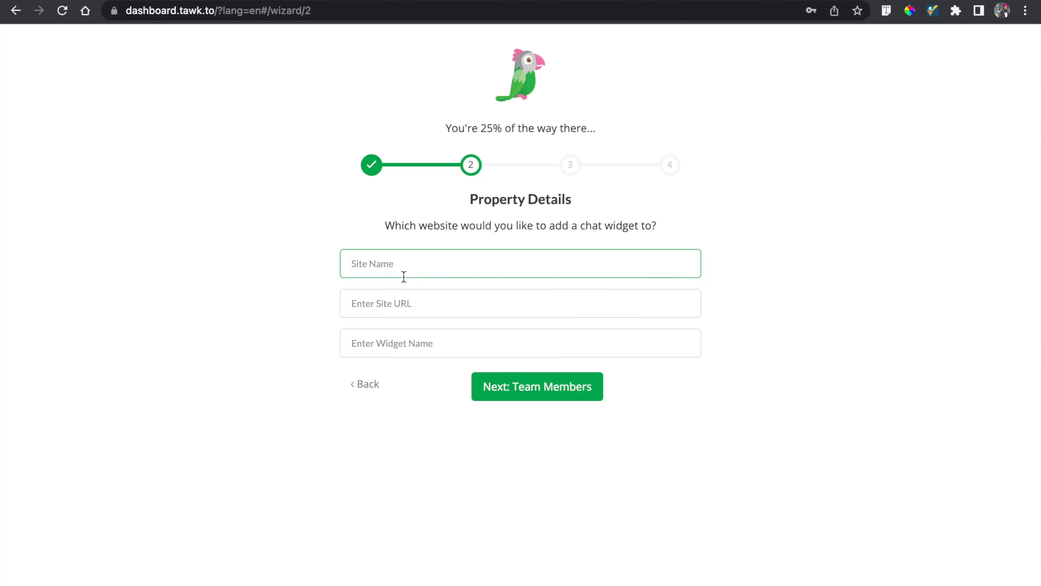
pyautogui.write('https://lms.ielts.business/')
pyautogui.click(395, 302)
pyautogui.write('https://lms.ielts.business/')
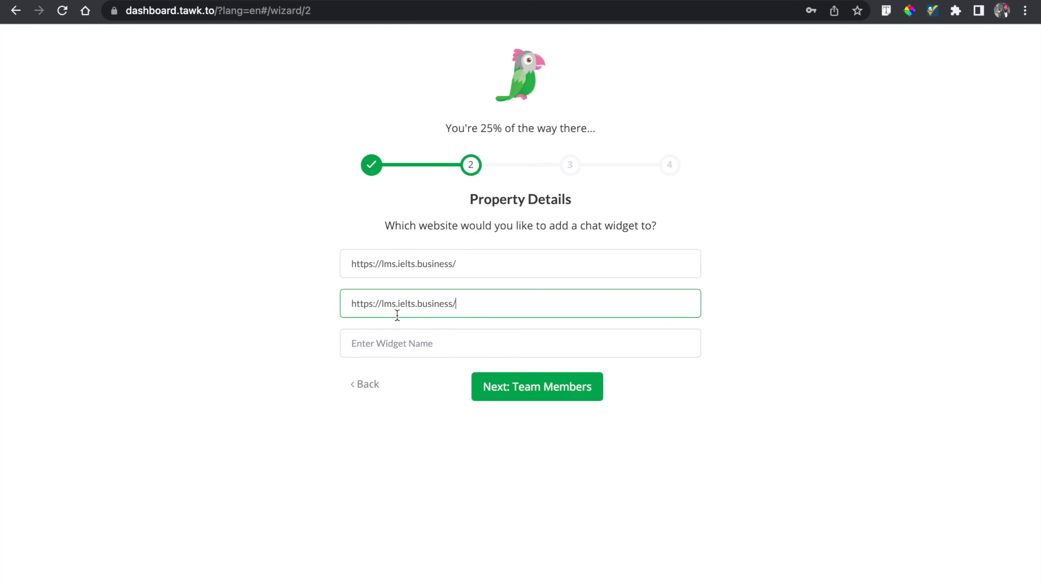
# - Replace the site name with IELTS LMS
pyautogui.click(463, 263)
pyautogui.hotkey('ctrl', 'a')
pyautogui.write('\\')
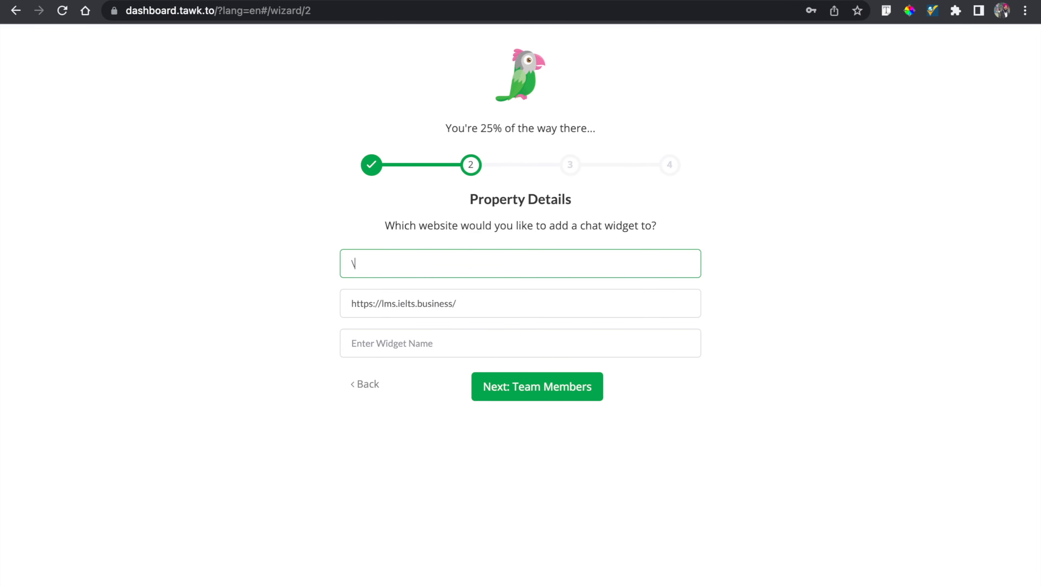
pyautogui.press('BackSpace')
pyautogui.write('IELTS LMS')
# - Name the widget IELTS LMS and continue to the team members step
pyautogui.click(379, 343)
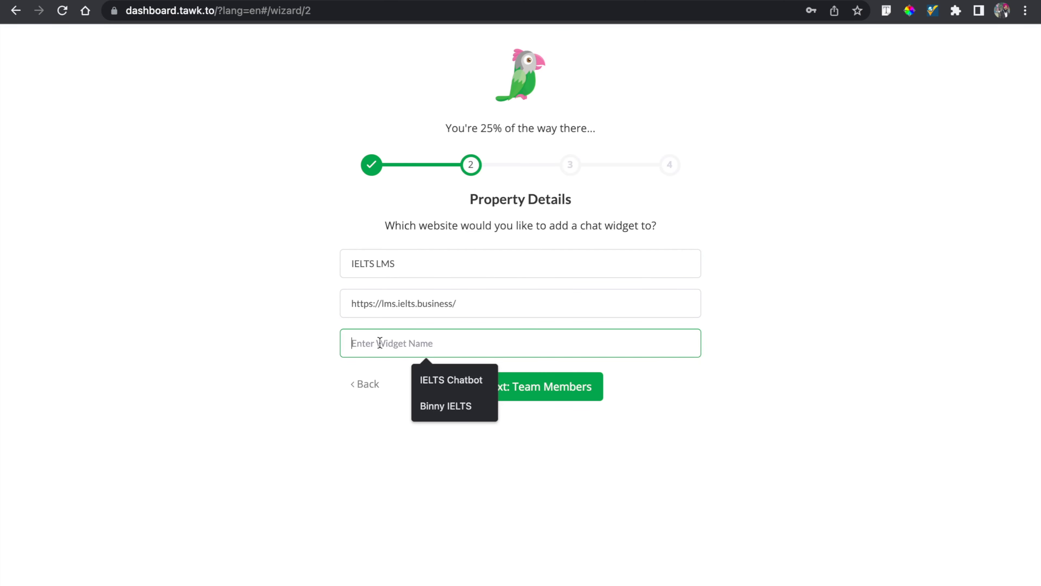
pyautogui.write('IELTS LMS')
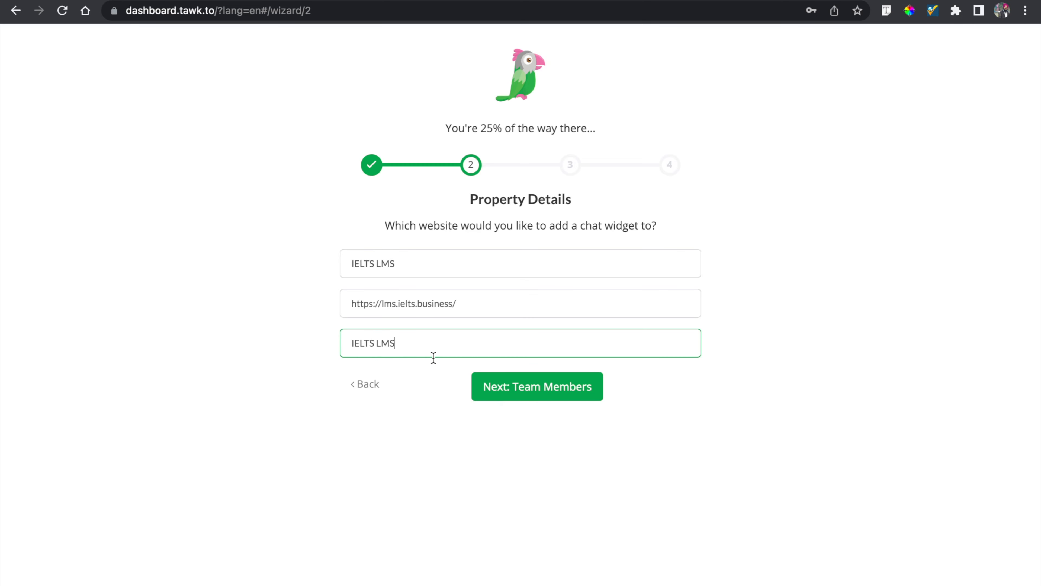
pyautogui.click(525, 389)
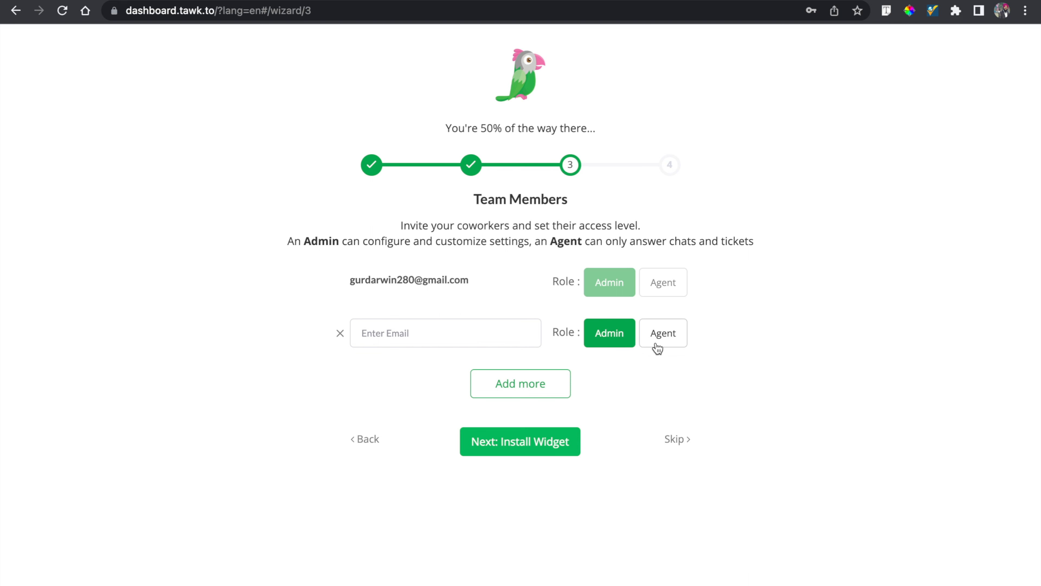
# - Skip inviting team members and finish the setup wizard
pyautogui.click(550, 442)
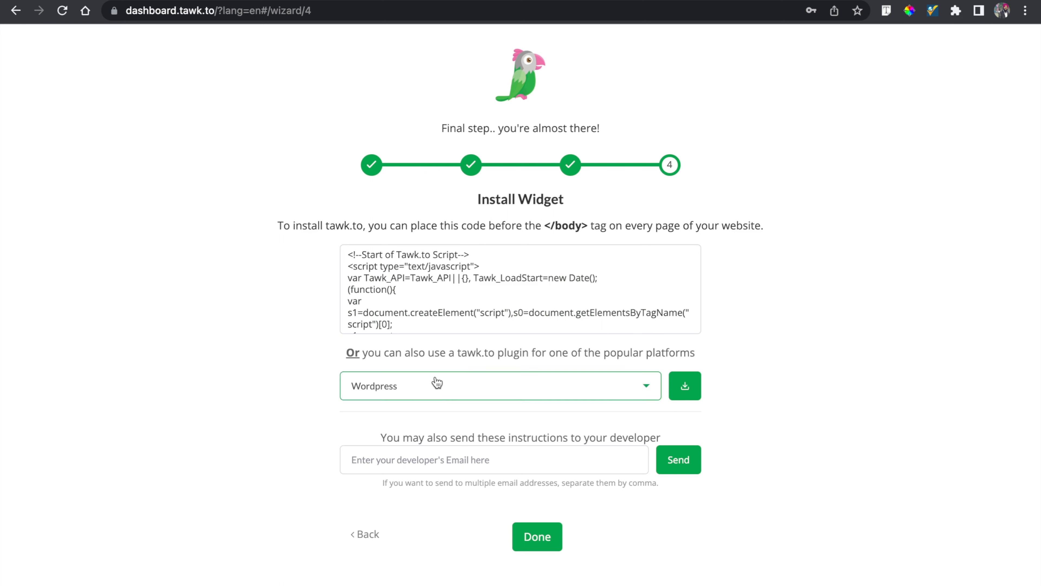
pyautogui.moveTo(478, 307)
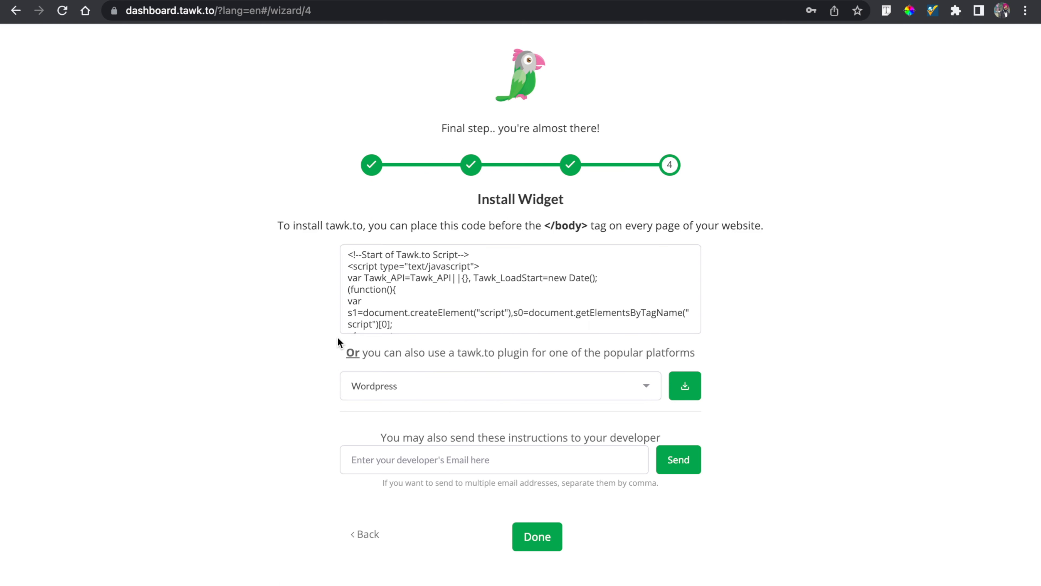
pyautogui.click(533, 537)
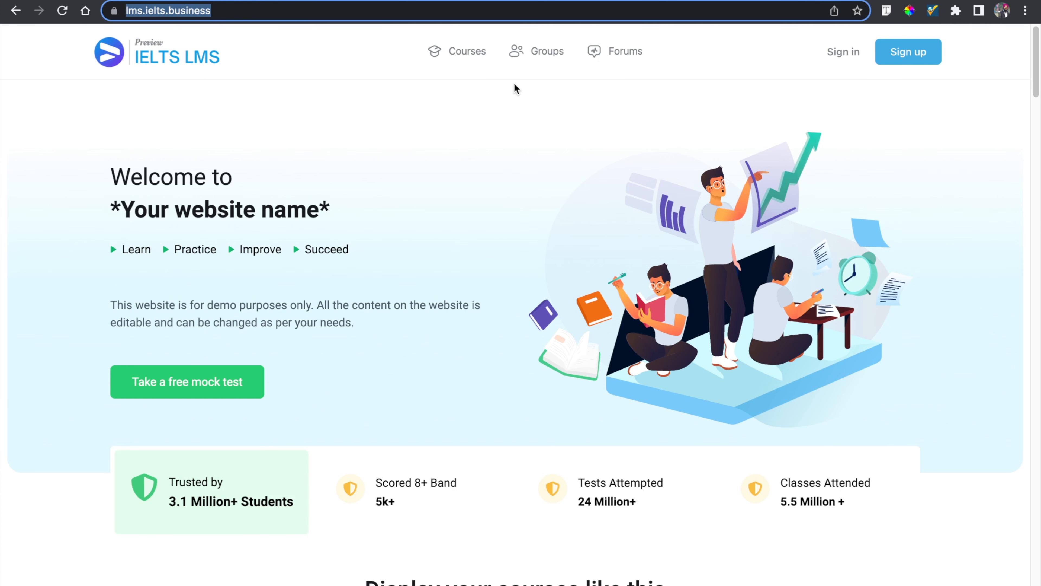
# - Sign in to the IELTS LMS WordPress site
pyautogui.click(714, 136)
pyautogui.click(844, 57)
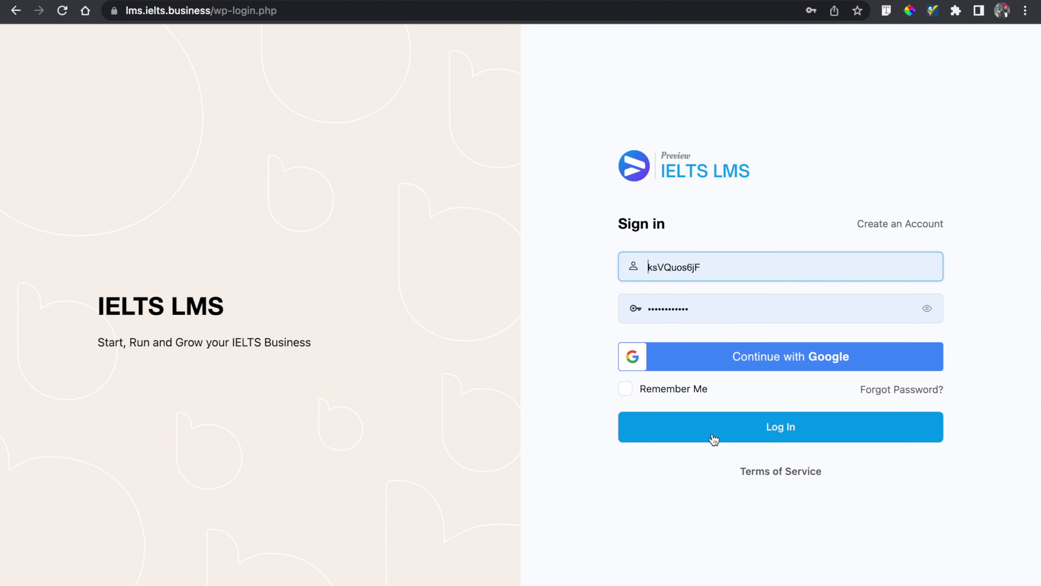
pyautogui.click(713, 438)
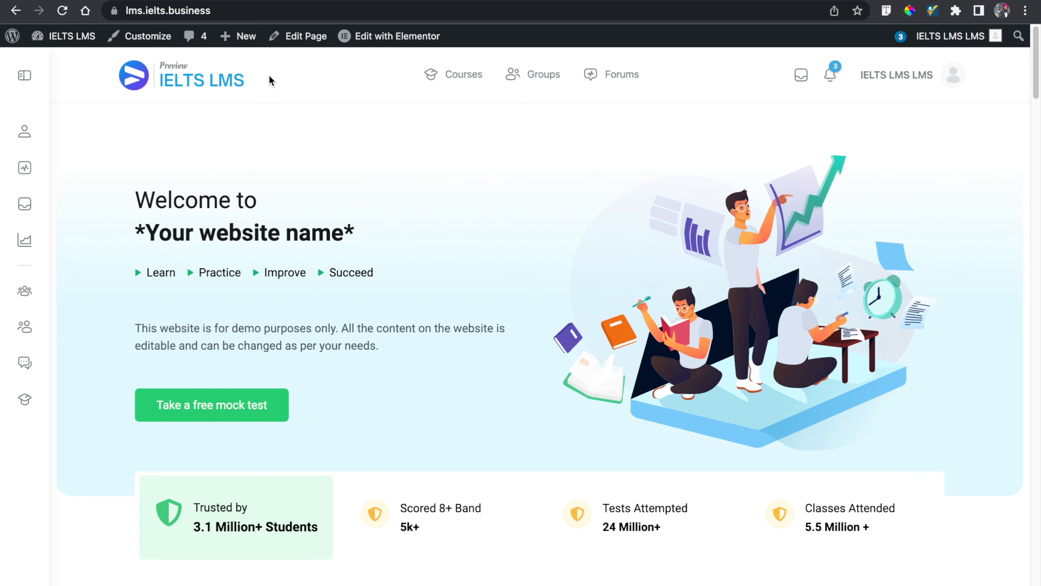
# - Open the home page in the Elementor editor
pyautogui.scroll(-10, 403, 190)
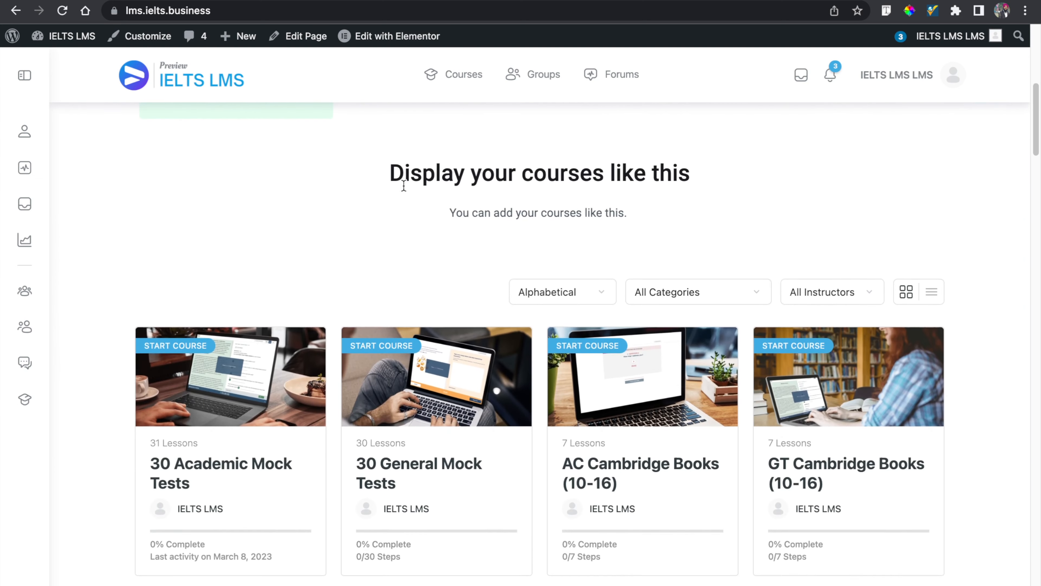
pyautogui.scroll(10, 403, 191)
pyautogui.moveTo(380, 41)
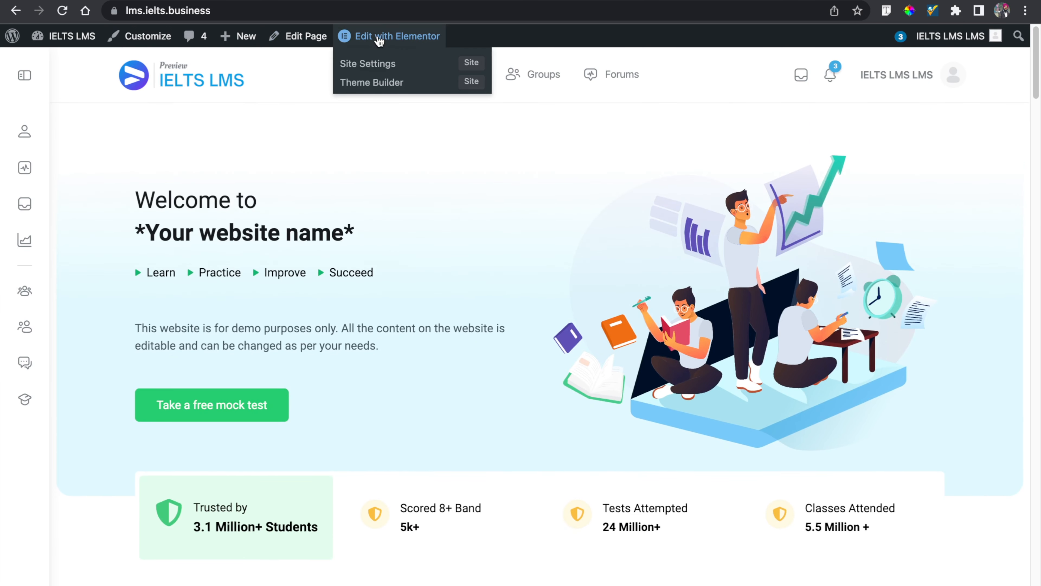
pyautogui.click(346, 63)
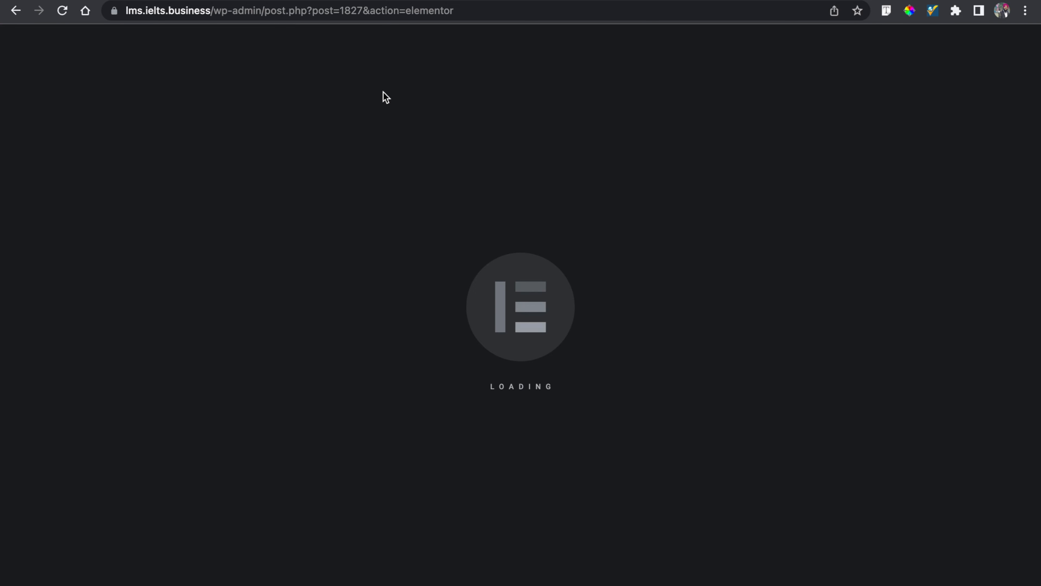
# - Copy the chat widget code from the tawk.to administration settings
pyautogui.click(110, 1)
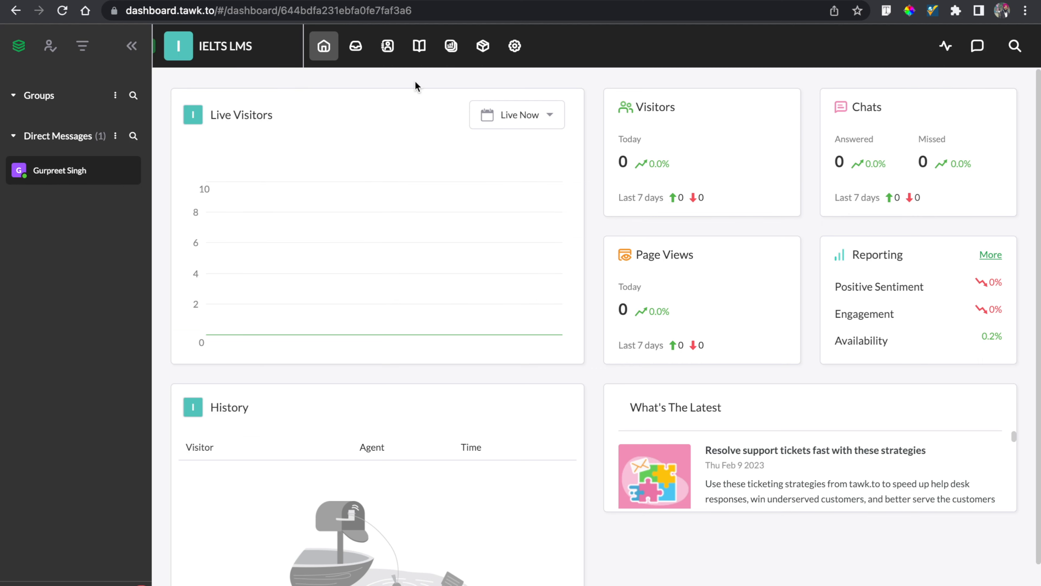
pyautogui.click(518, 47)
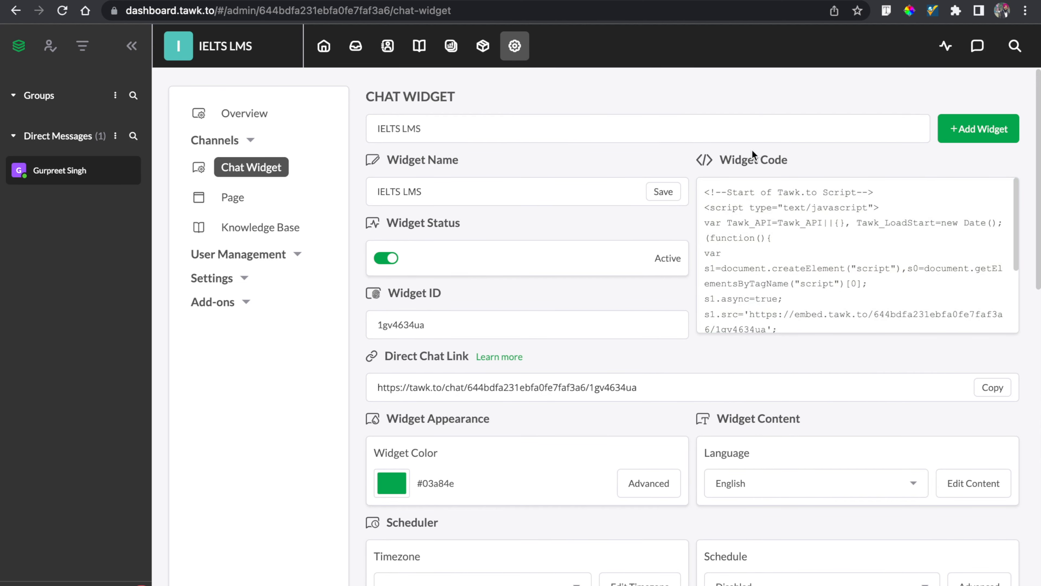
pyautogui.click(755, 193)
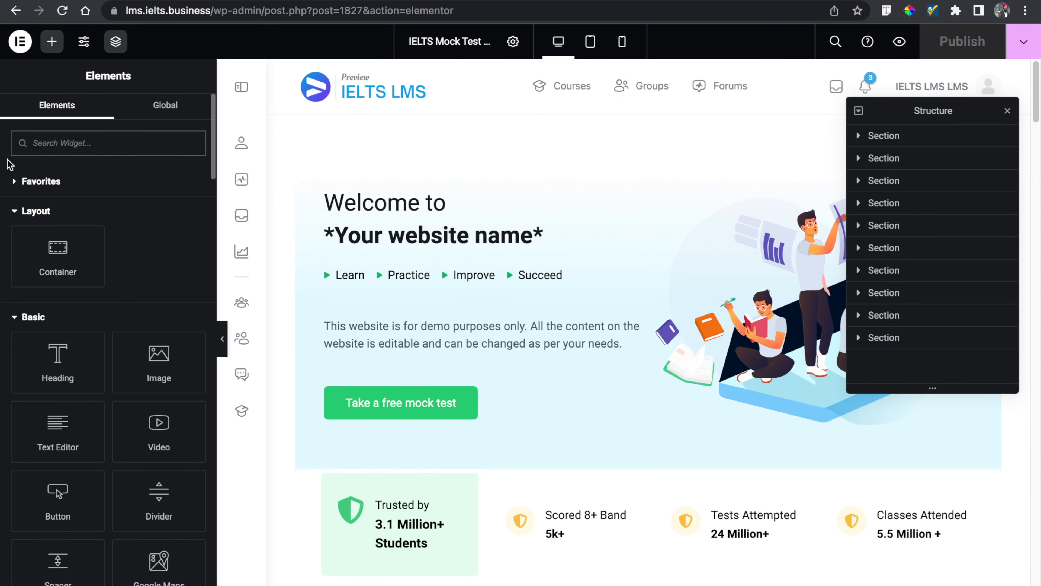
# - Insert an HTML widget at the top of the home page and paste the tawk.to widget code into it
pyautogui.click(39, 134)
pyautogui.write('html')
pyautogui.moveTo(43, 194); pyautogui.dragTo(532, 182)
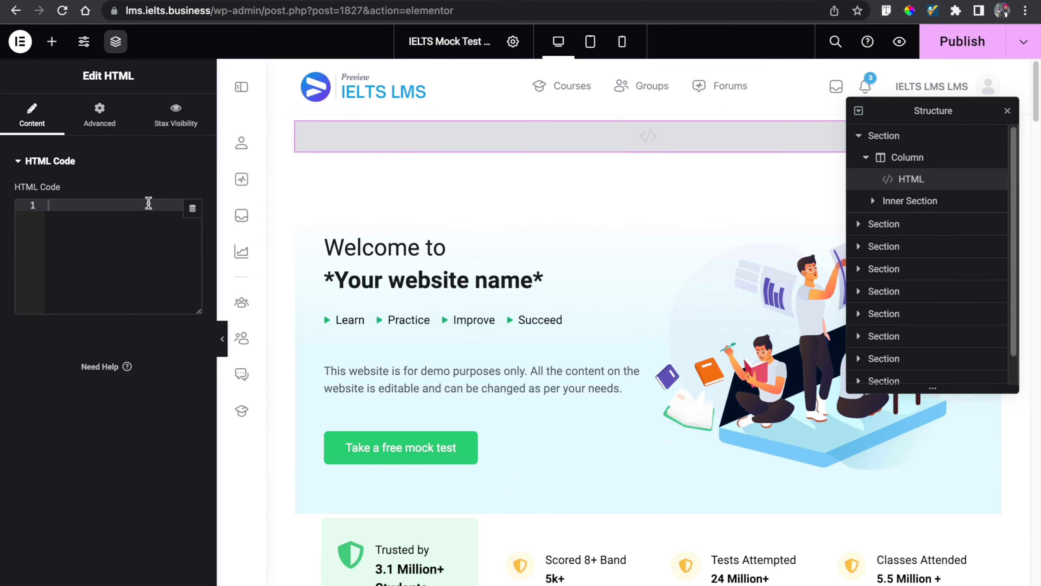
pyautogui.press('super+v')
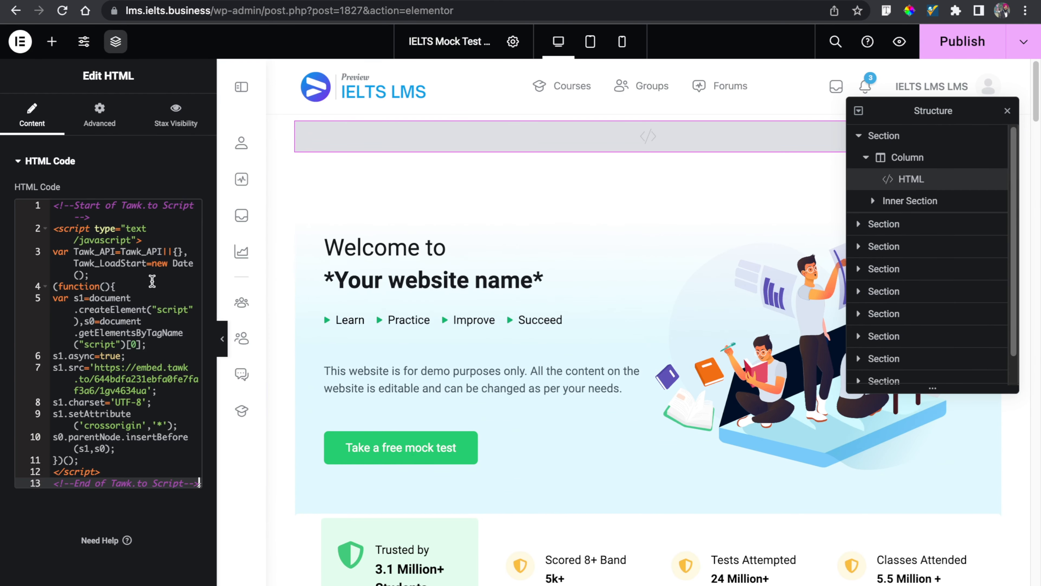
# - Publish the page and open the chat widget on the live site
pyautogui.click(961, 45)
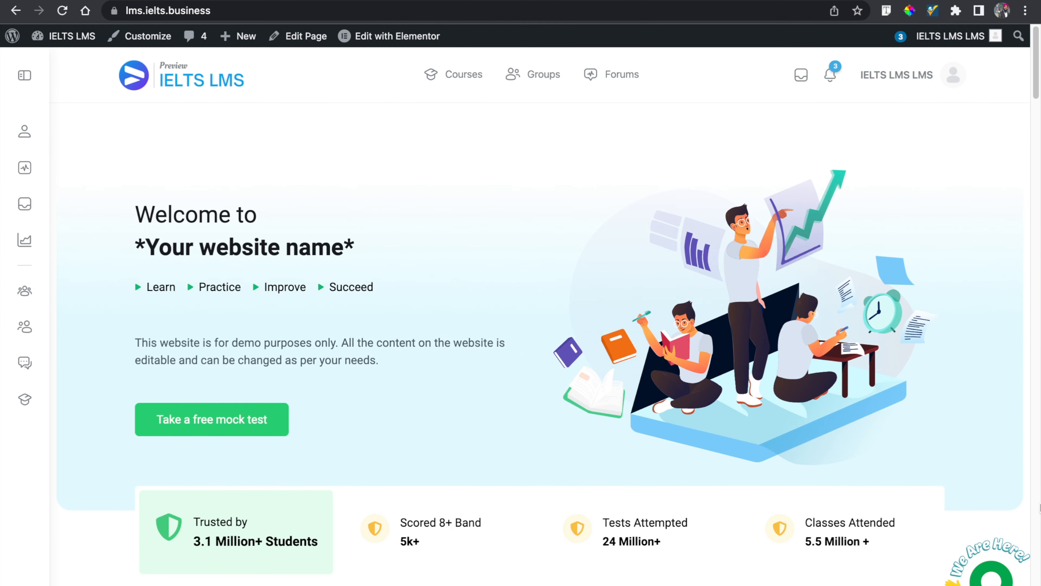
pyautogui.click(991, 573)
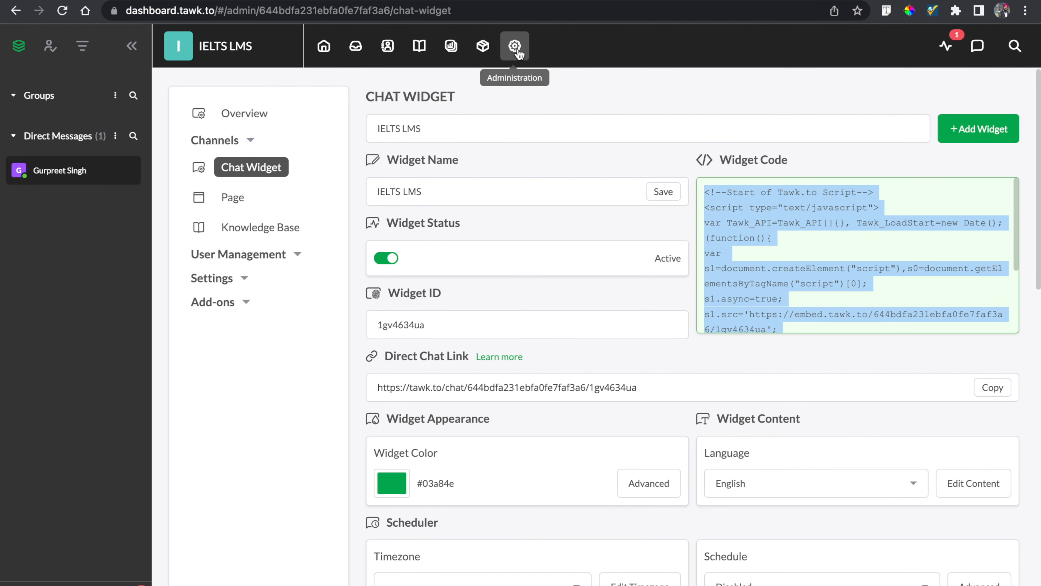
# - Adjust the widget color's hue in the color picker and check the chat on the site
pyautogui.scroll(-3, 541, 253)
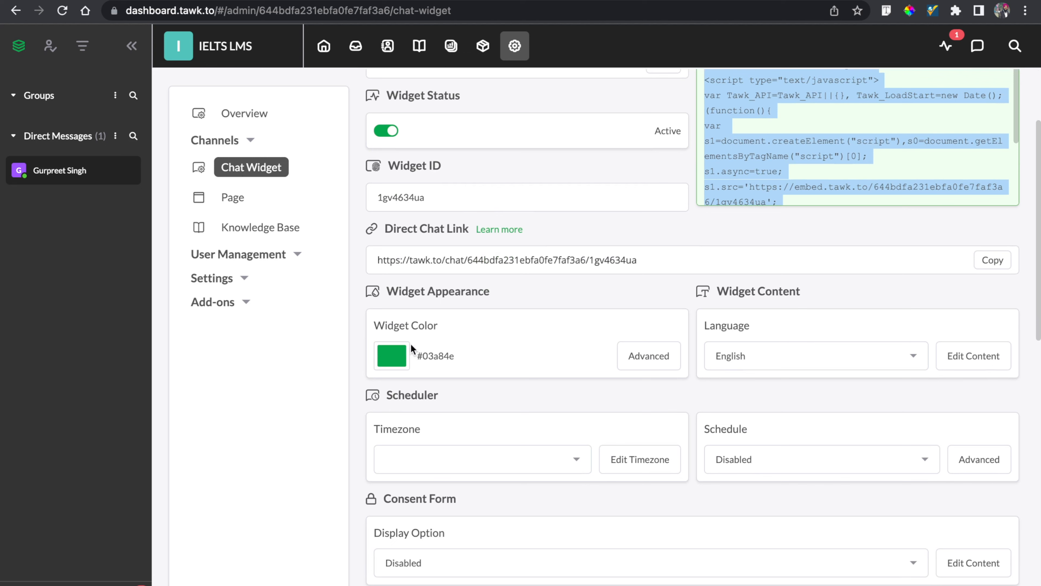
pyautogui.click(394, 363)
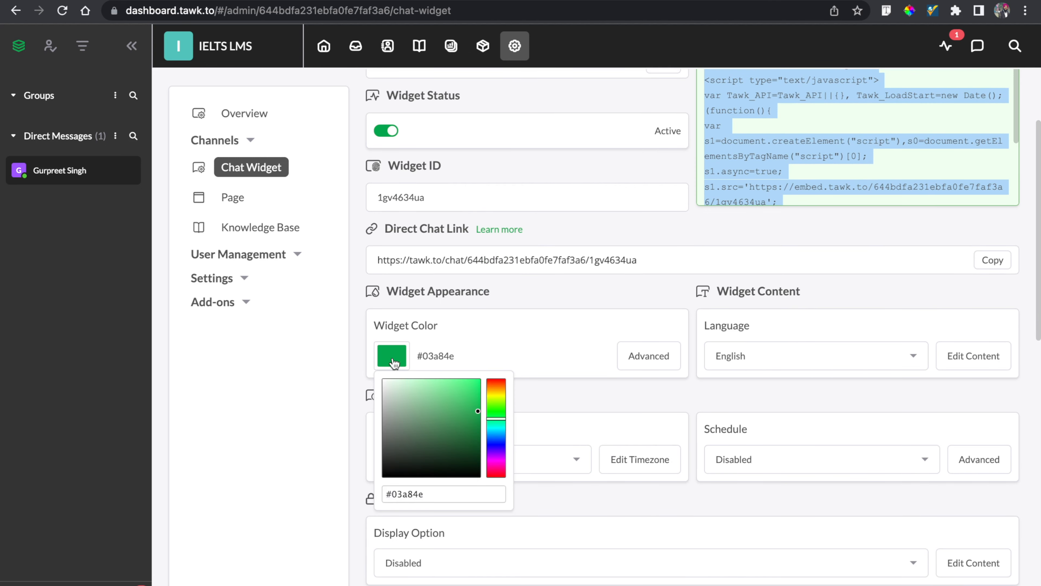
pyautogui.moveTo(497, 426); pyautogui.dragTo(500, 445)
pyautogui.click(574, 306)
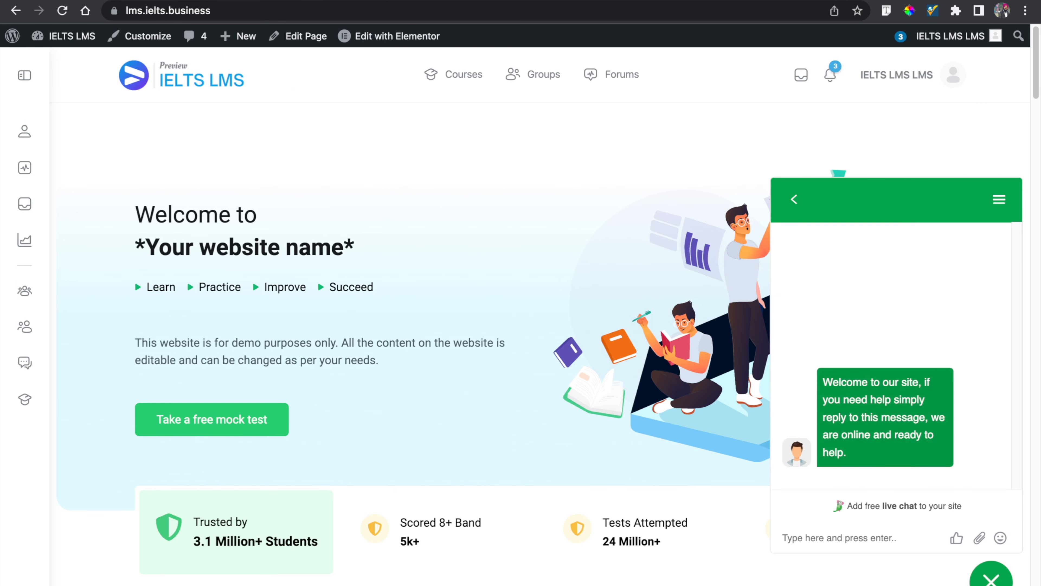
# - View the chat widget's home screen on the live site, then return to the tawk.to dashboard
pyautogui.click(62, 10)
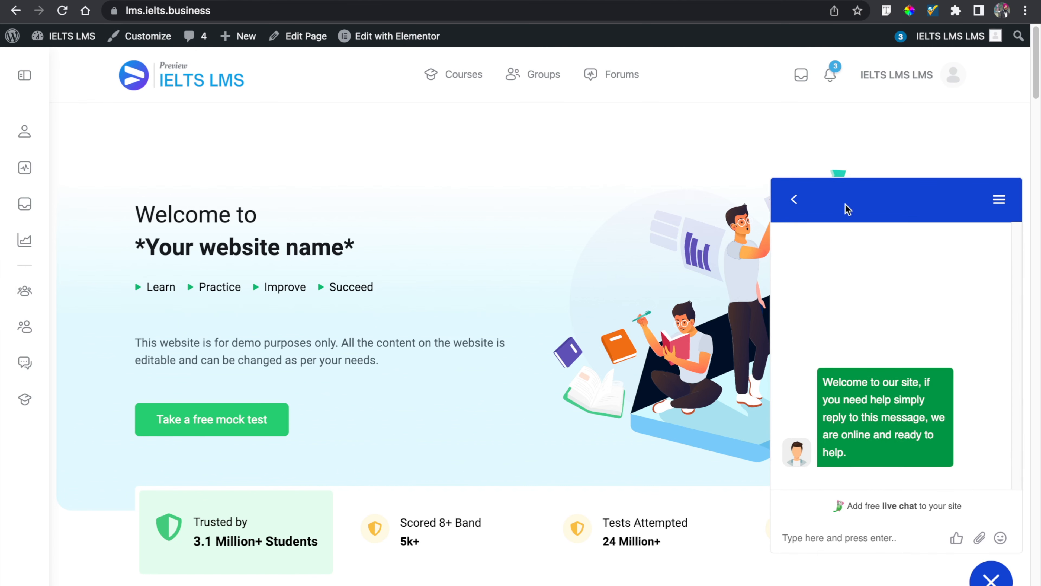
pyautogui.click(794, 200)
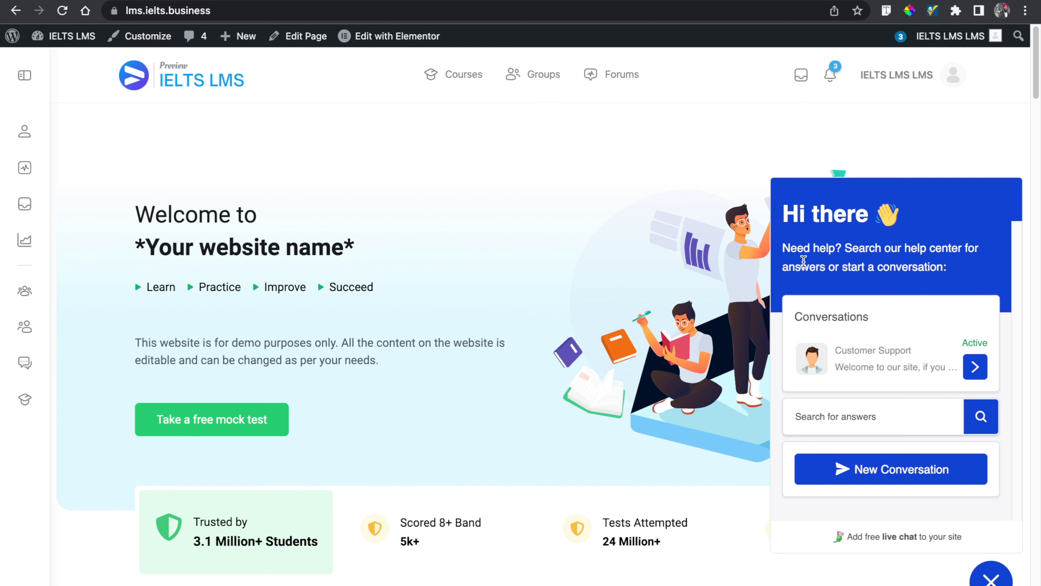
pyautogui.scroll(-1, 863, 357)
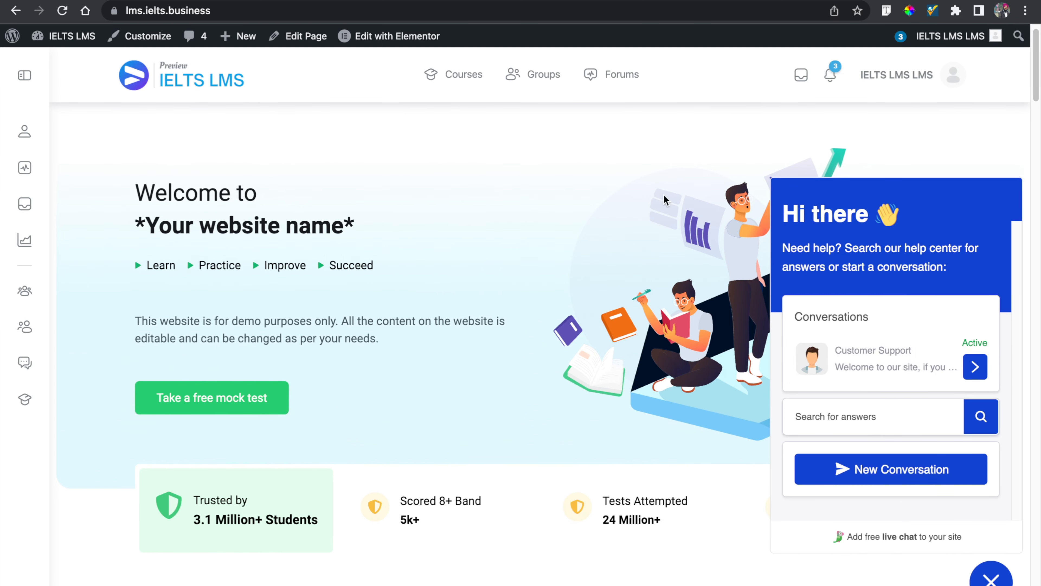
pyautogui.click(113, 1)
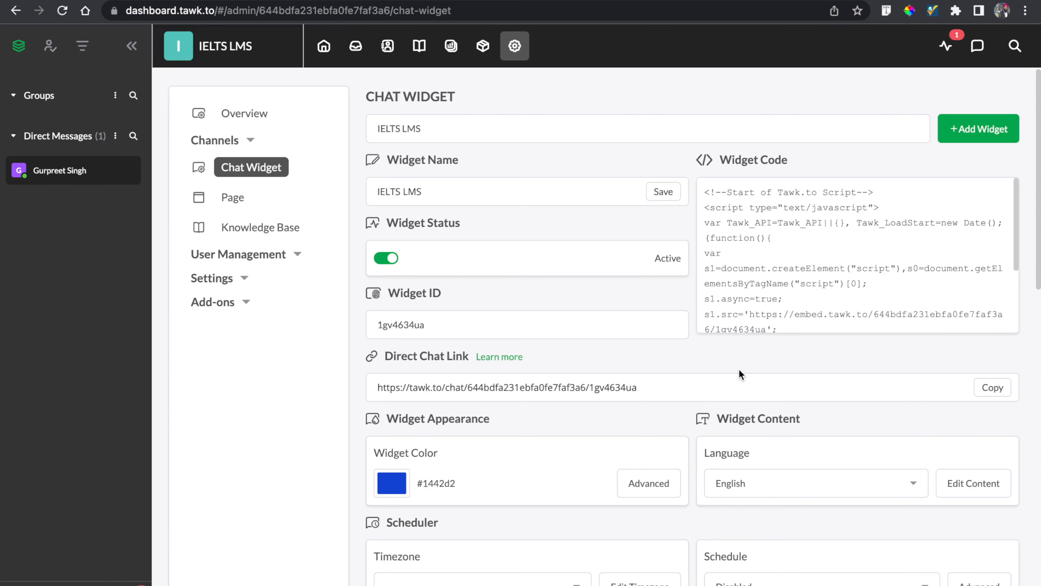
# - Edit the Online state's Heading card in the widget content to read "Hello Students" and update the card
pyautogui.scroll(-4, 738, 374)
pyautogui.click(984, 396)
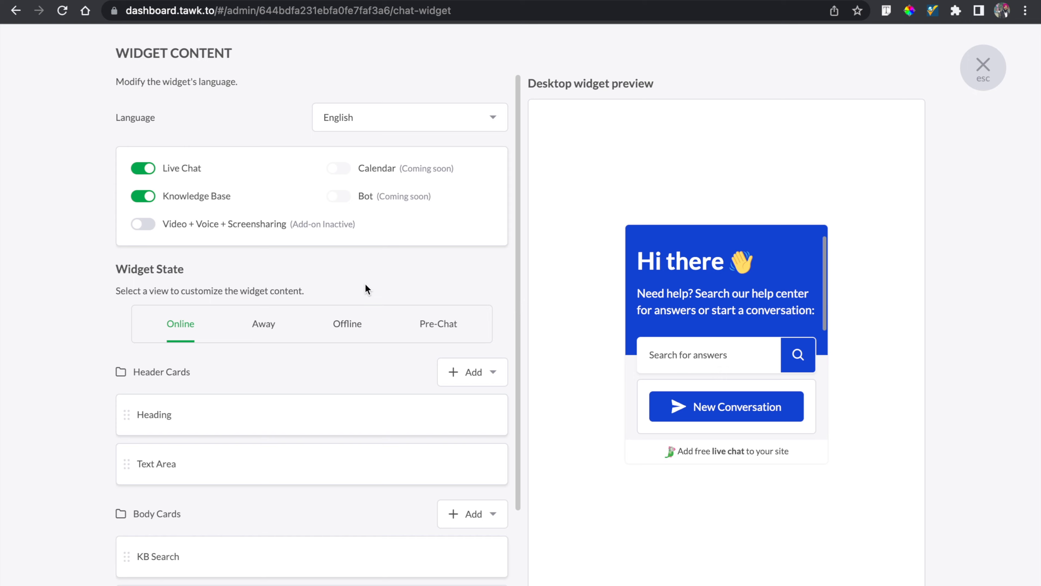
pyautogui.scroll(-3, 364, 283)
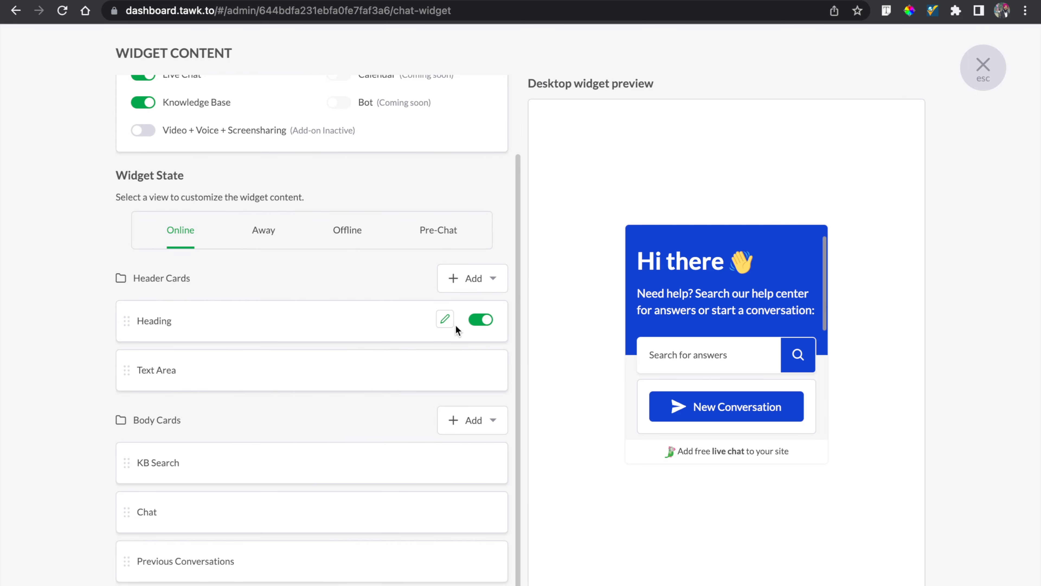
pyautogui.click(445, 319)
pyautogui.scroll(-3, 379, 361)
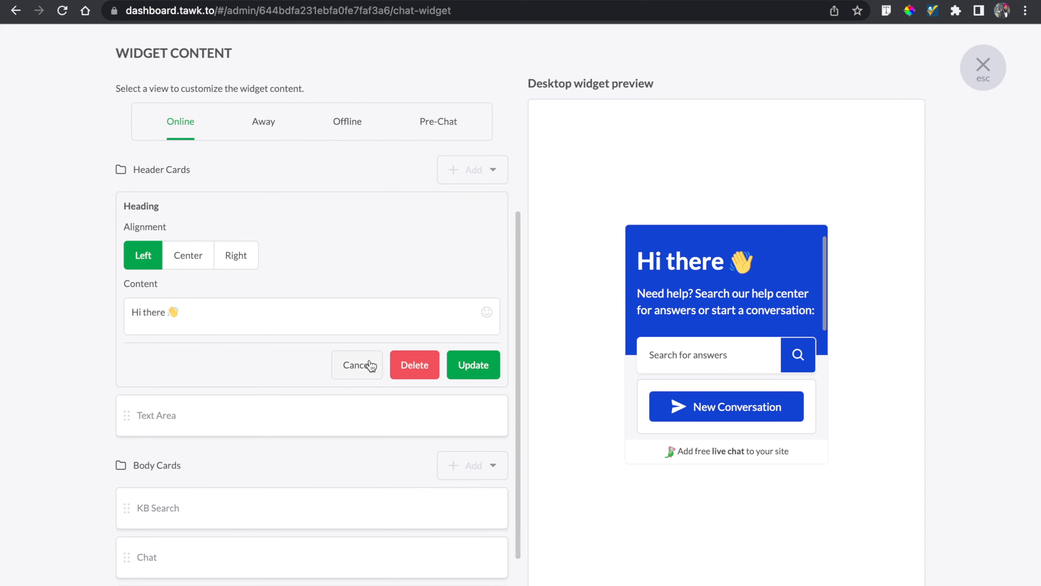
pyautogui.moveTo(169, 314); pyautogui.dragTo(109, 315)
pyautogui.click(162, 311)
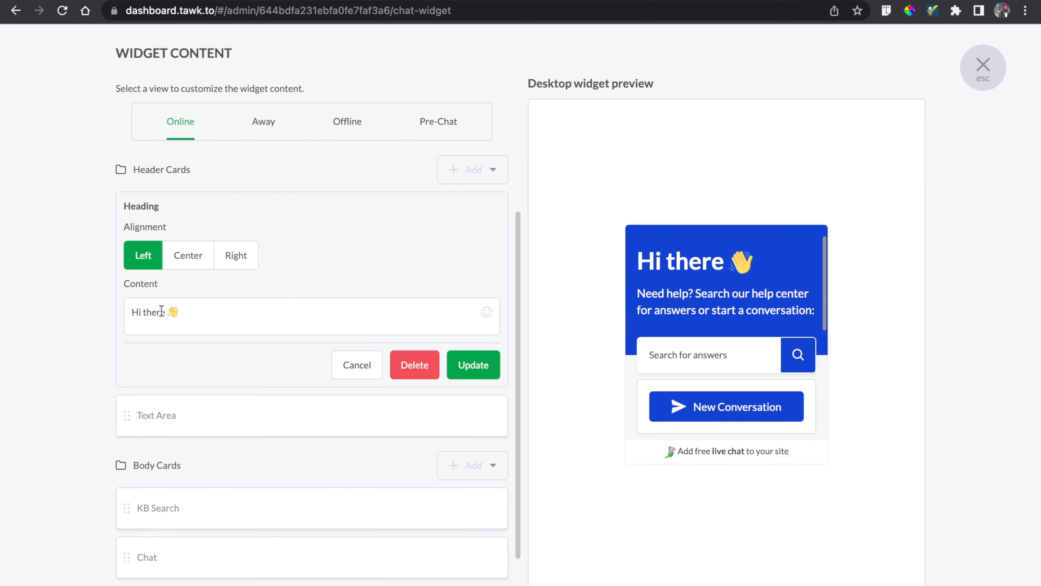
pyautogui.press('BackSpace')
pyautogui.press('BackSpace')
pyautogui.press('BackSpace')
pyautogui.press('BackSpace')
pyautogui.press('BackSpace')
pyautogui.press('BackSpace')
pyautogui.press('BackSpace')
pyautogui.press('BackSpace')
pyautogui.write('Hello')
pyautogui.write(' Studwn')
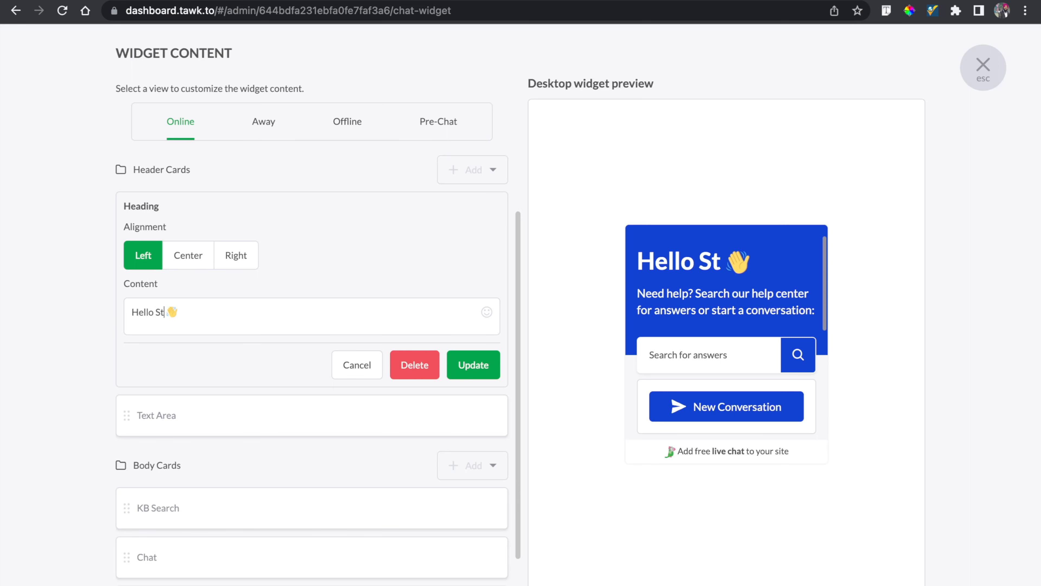
pyautogui.press('BackSpace')
pyautogui.press('BackSpace')
pyautogui.press('BackSpace')
pyautogui.write('dent')
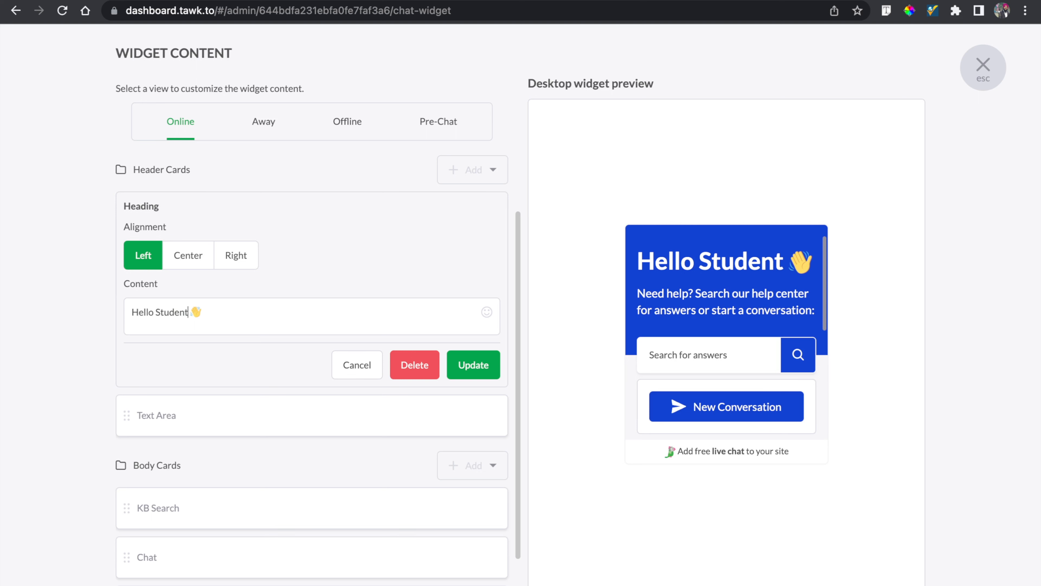
pyautogui.write('s')
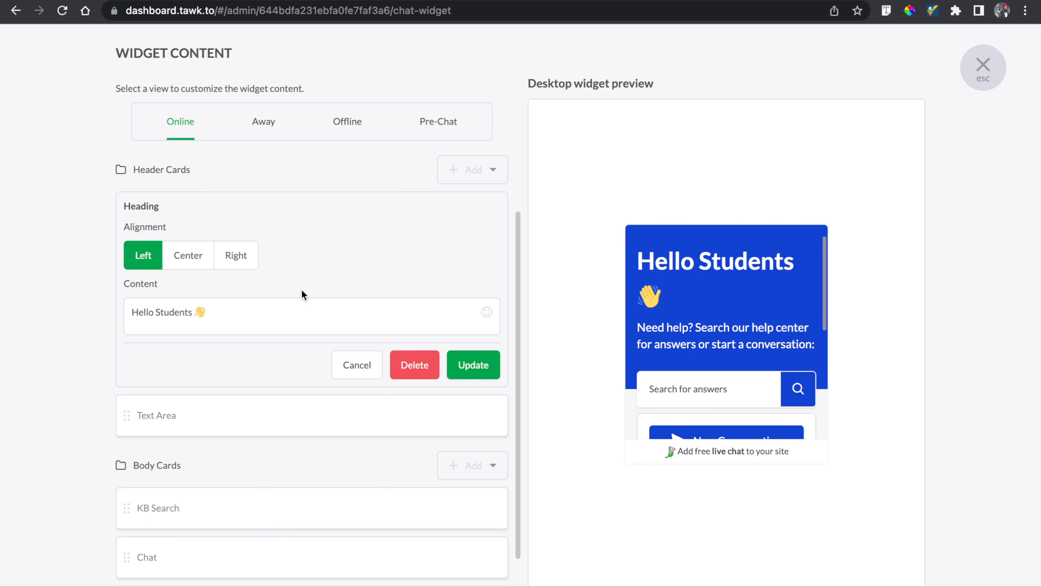
pyautogui.scroll(-2, 333, 254)
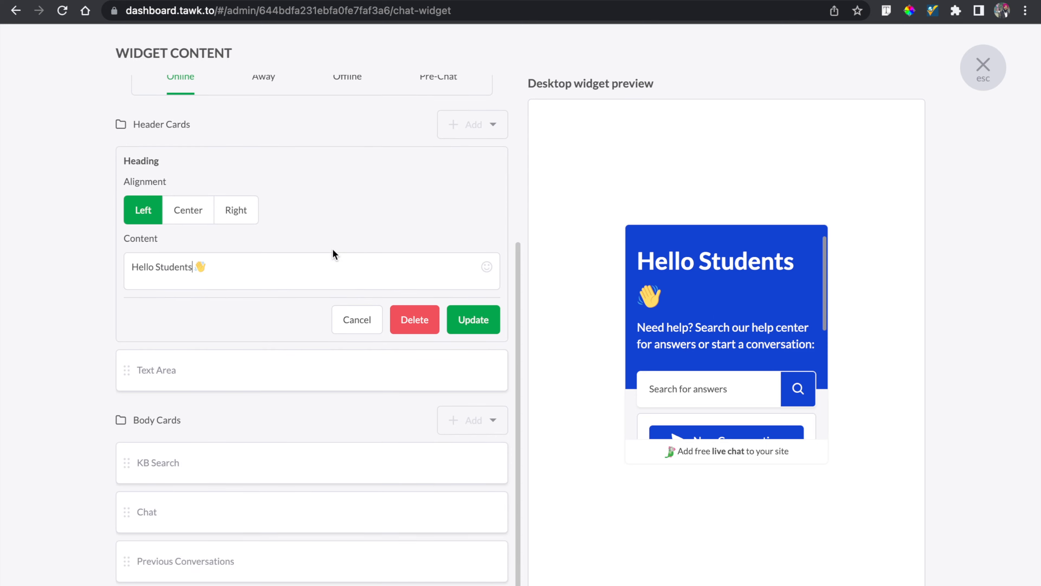
pyautogui.click(473, 320)
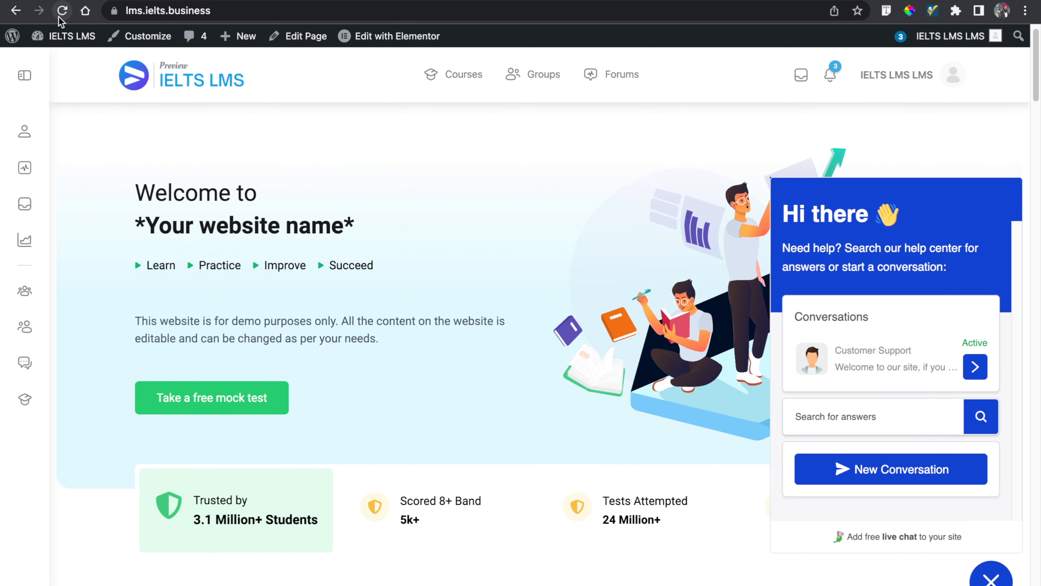
# - Check the updated chat widget on the live site
pyautogui.click(62, 10)
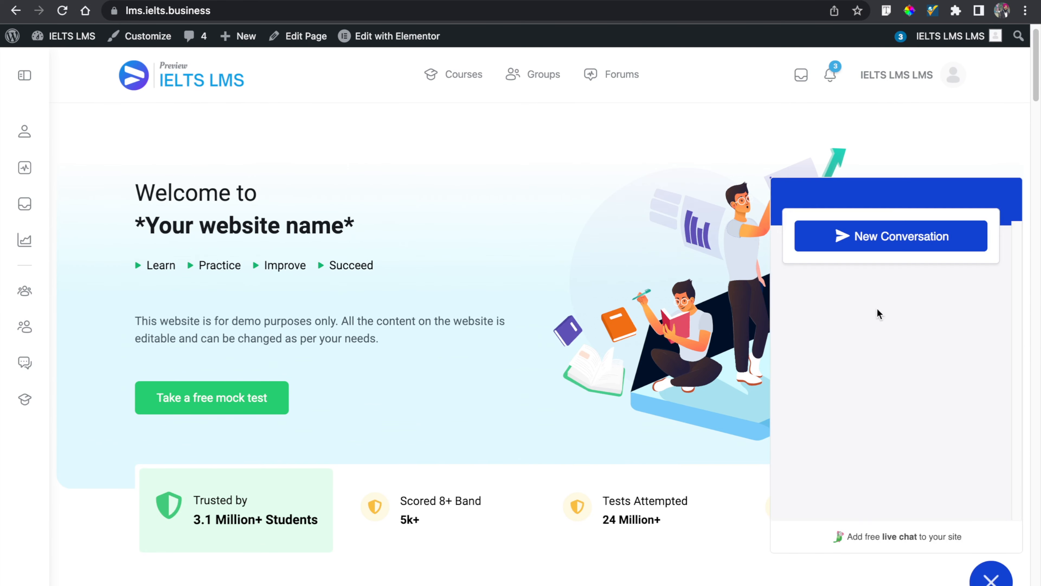
pyautogui.click(810, 197)
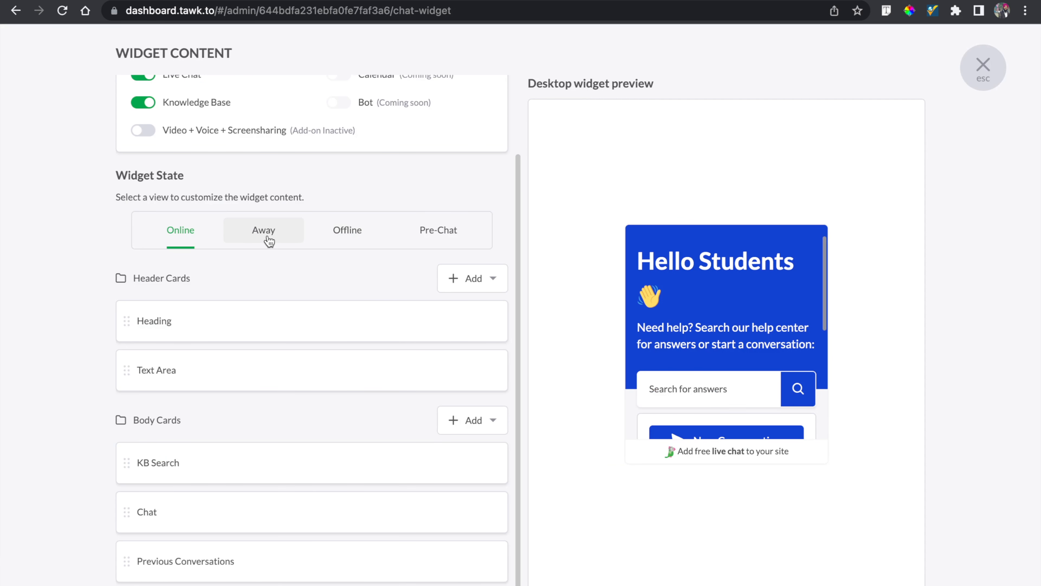
# - Browse the Away and Offline widget states and scroll through the offline form preview
pyautogui.click(267, 231)
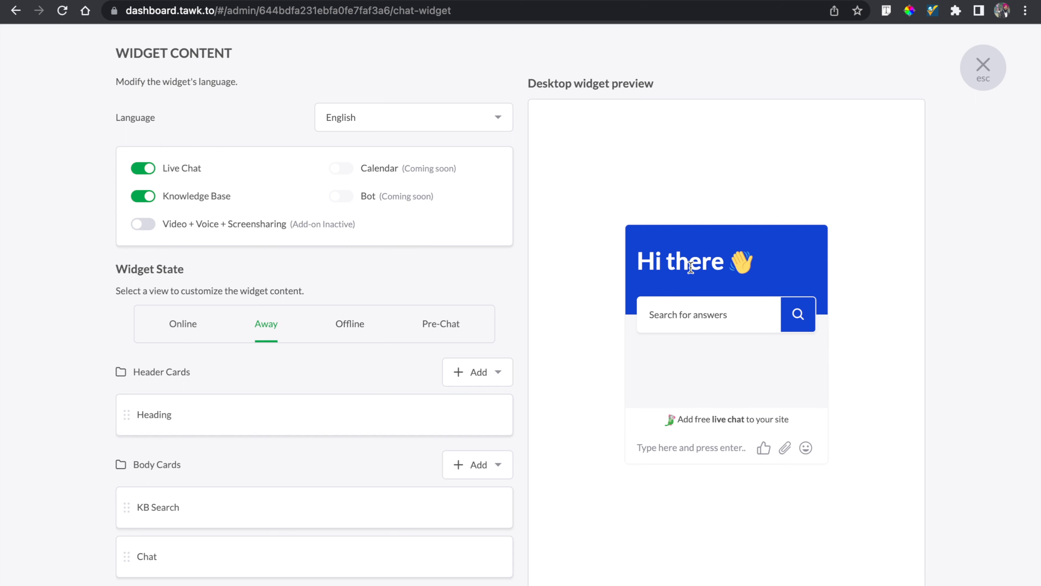
pyautogui.click(347, 334)
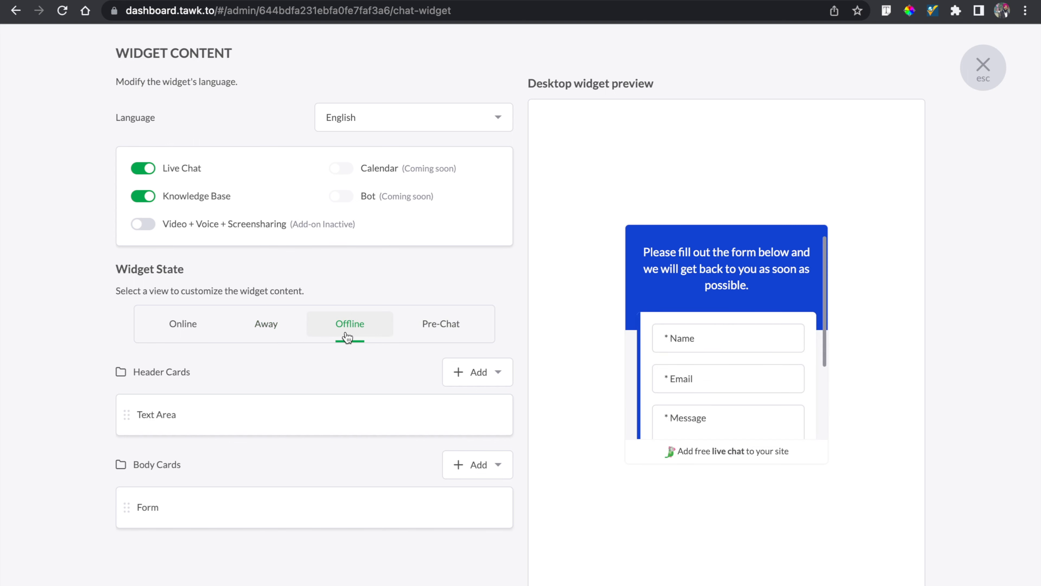
pyautogui.scroll(-3, 724, 367)
pyautogui.scroll(2, 724, 369)
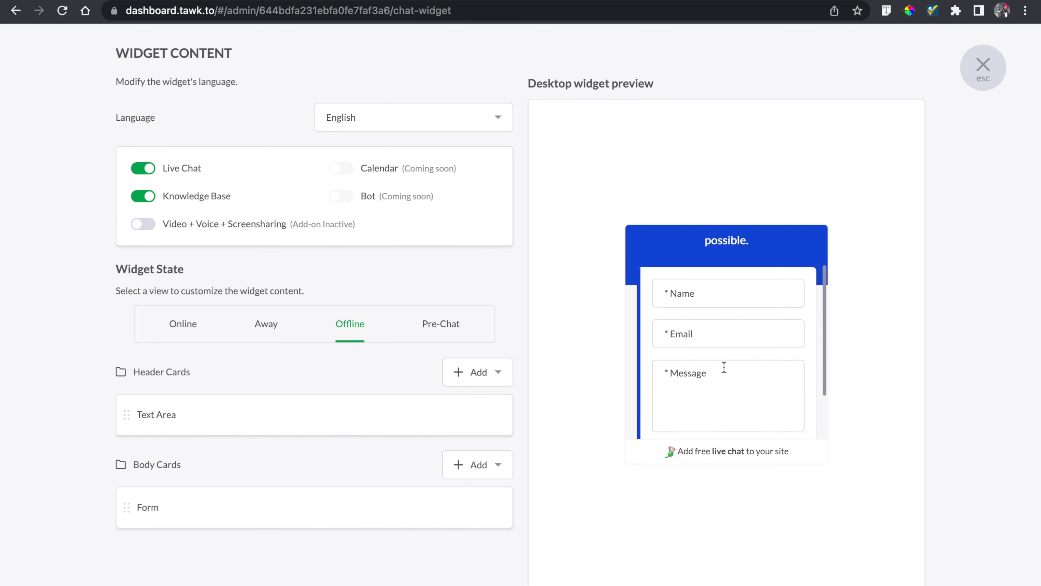
pyautogui.scroll(-1, 723, 371)
pyautogui.scroll(2, 724, 365)
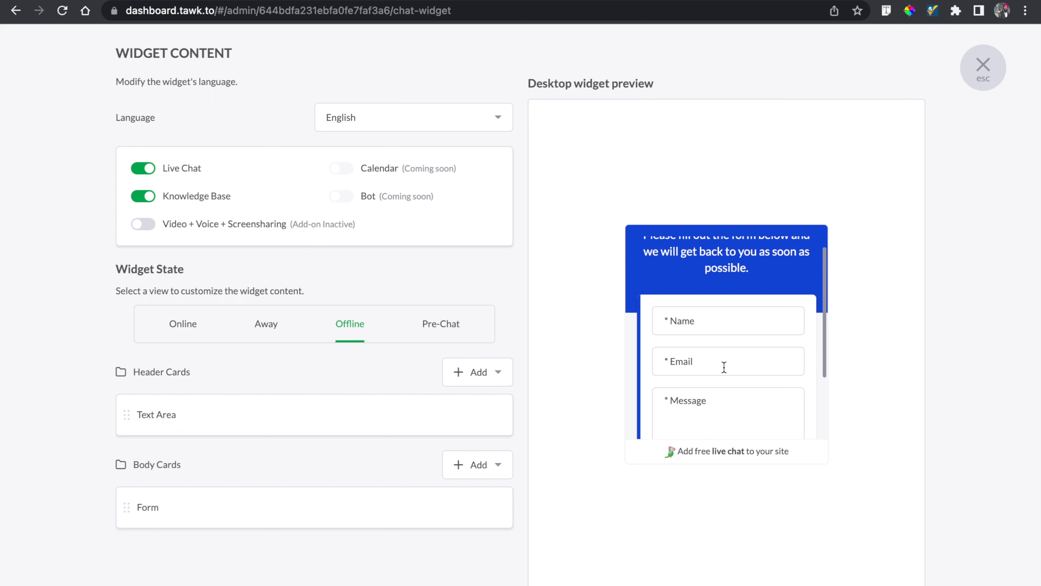
pyautogui.scroll(-2, 724, 368)
pyautogui.scroll(3, 724, 367)
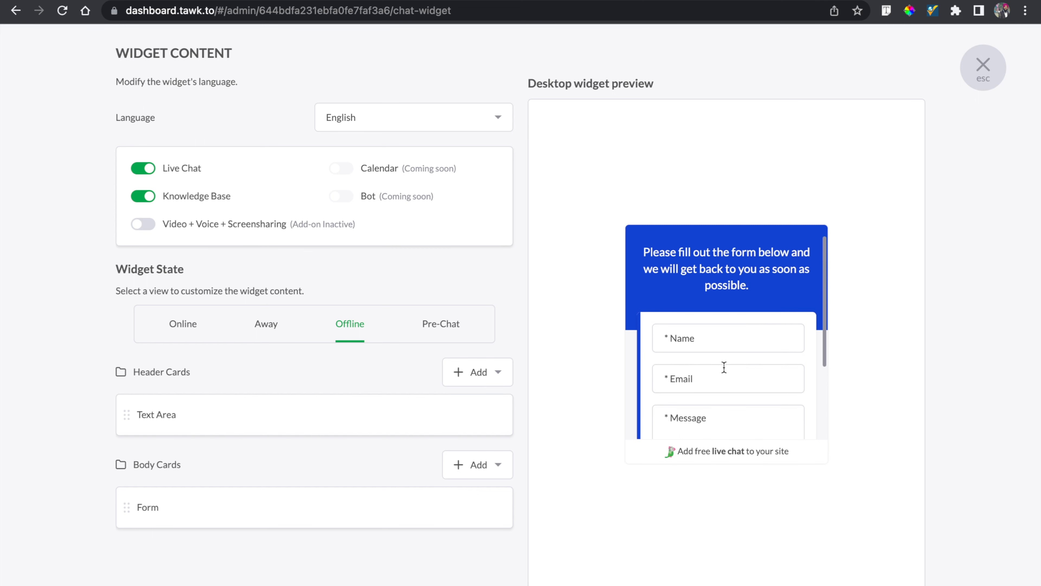
pyautogui.scroll(-2, 724, 367)
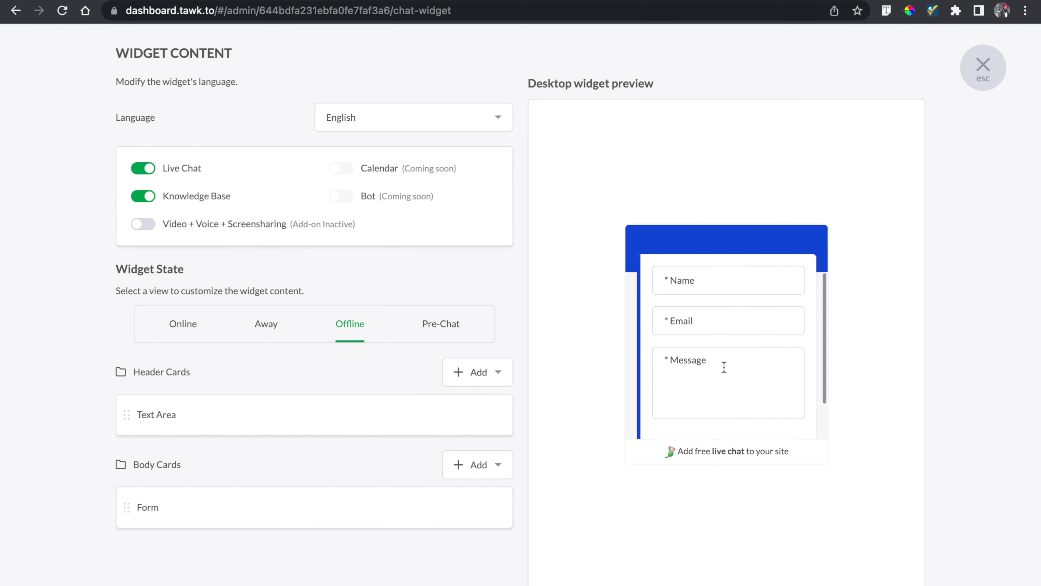
pyautogui.scroll(-1, 724, 367)
pyautogui.scroll(2, 723, 367)
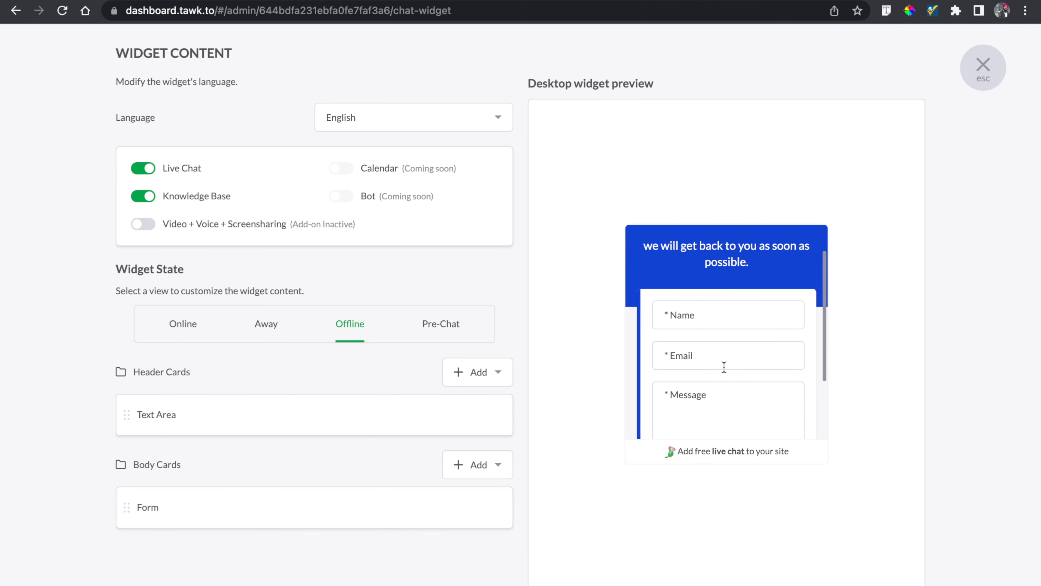
pyautogui.scroll(-2, 724, 367)
pyautogui.scroll(2, 724, 367)
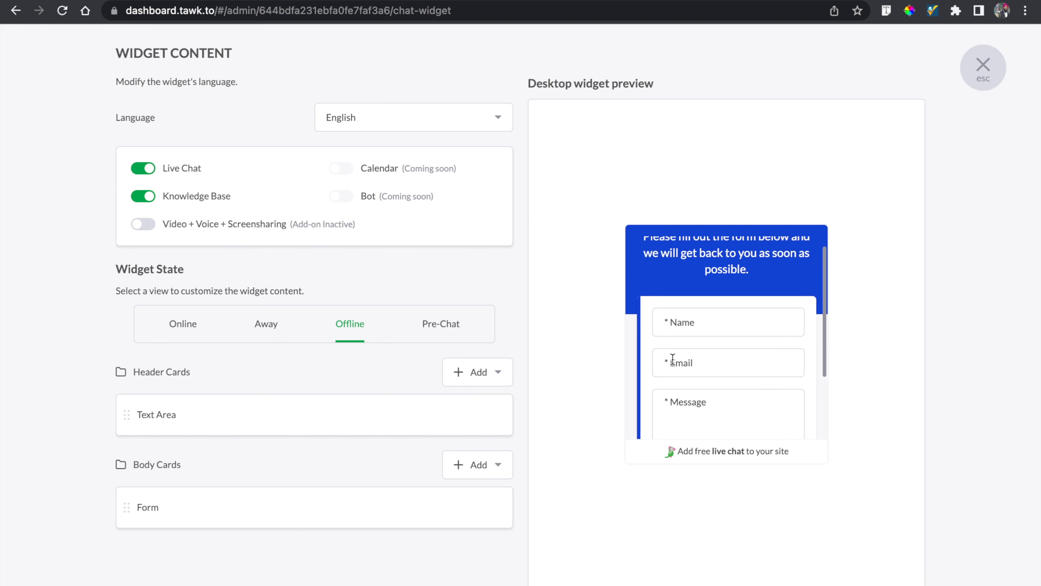
pyautogui.scroll(-1, 710, 367)
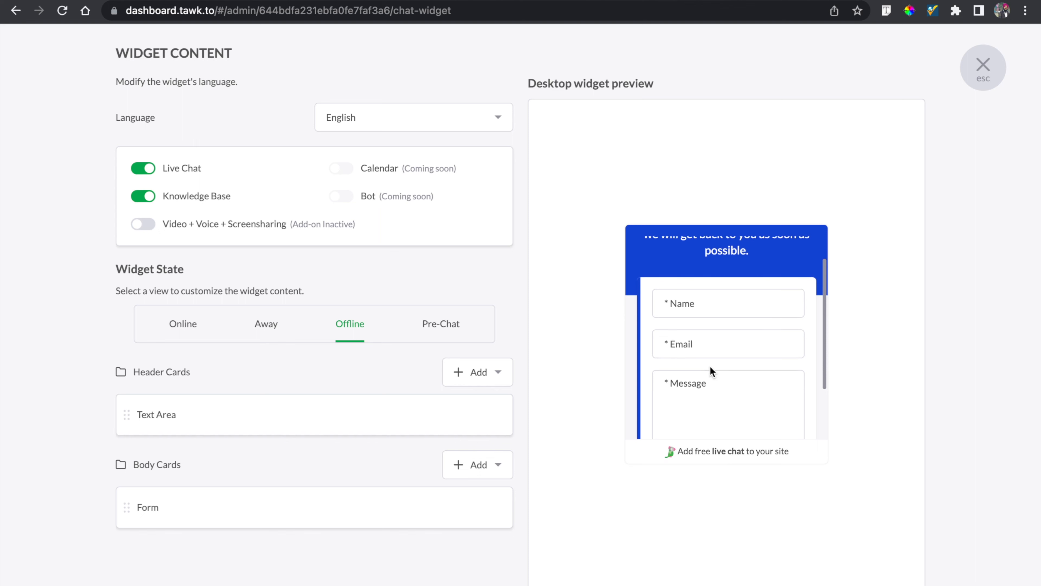
pyautogui.scroll(-2, 709, 339)
# - Add a Phone field to the Offline form, move it just below Name, and update the card
pyautogui.moveTo(415, 513)
pyautogui.click(450, 505)
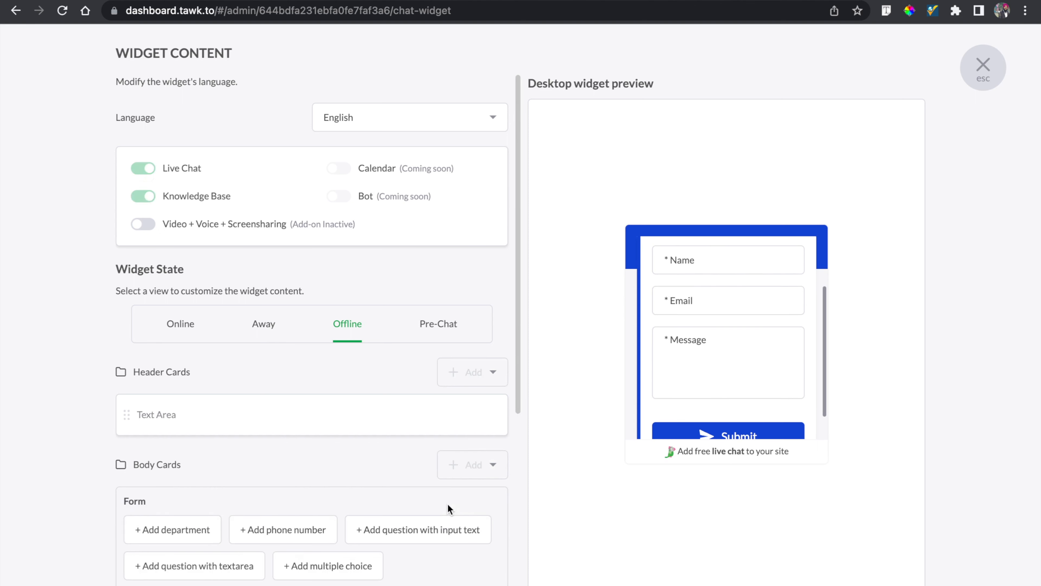
pyautogui.scroll(-5, 448, 504)
pyautogui.scroll(-3, 353, 465)
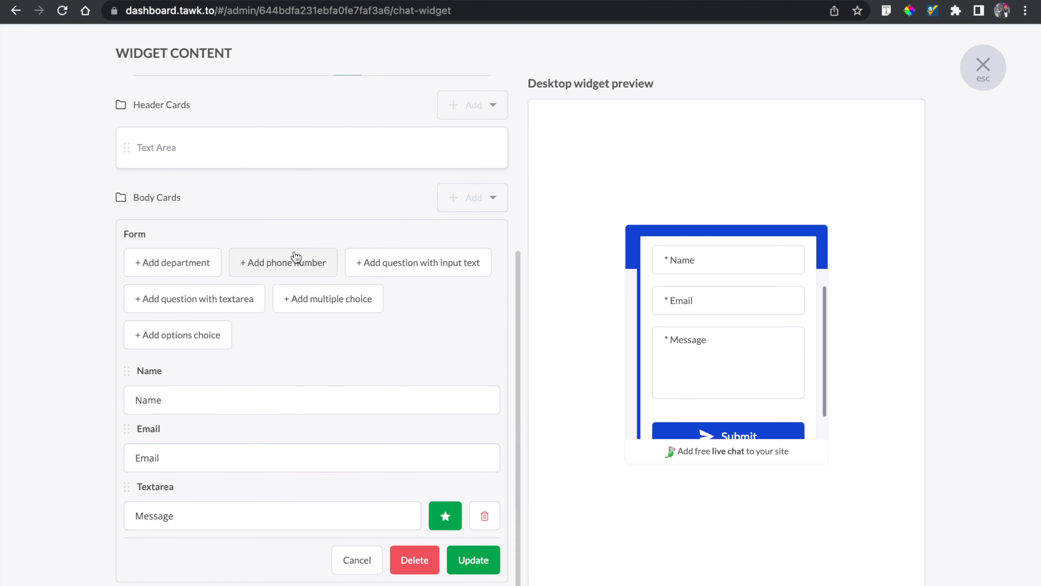
pyautogui.click(295, 261)
pyautogui.scroll(-2, 306, 442)
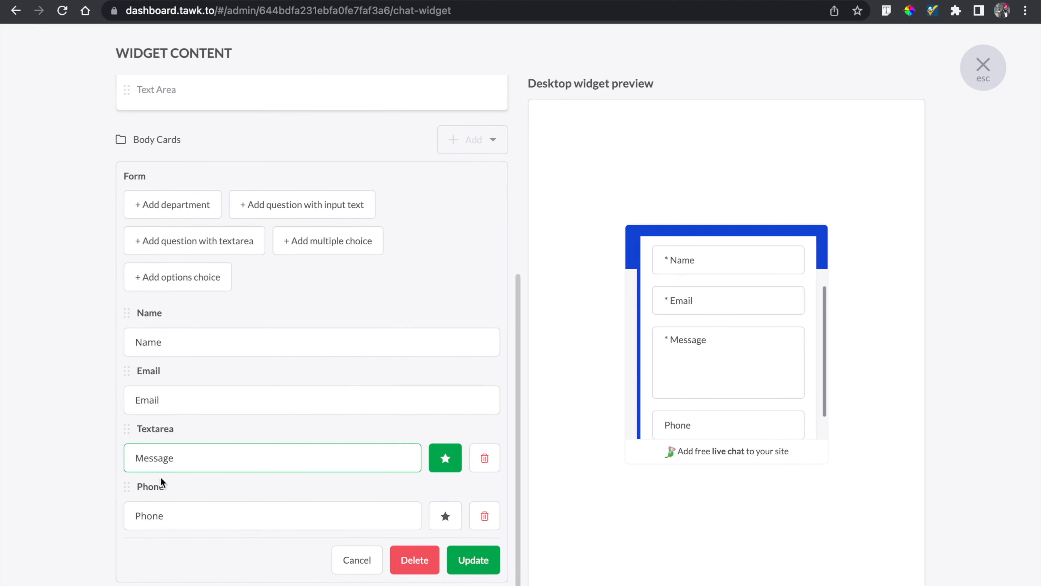
pyautogui.moveTo(127, 489); pyautogui.dragTo(127, 367)
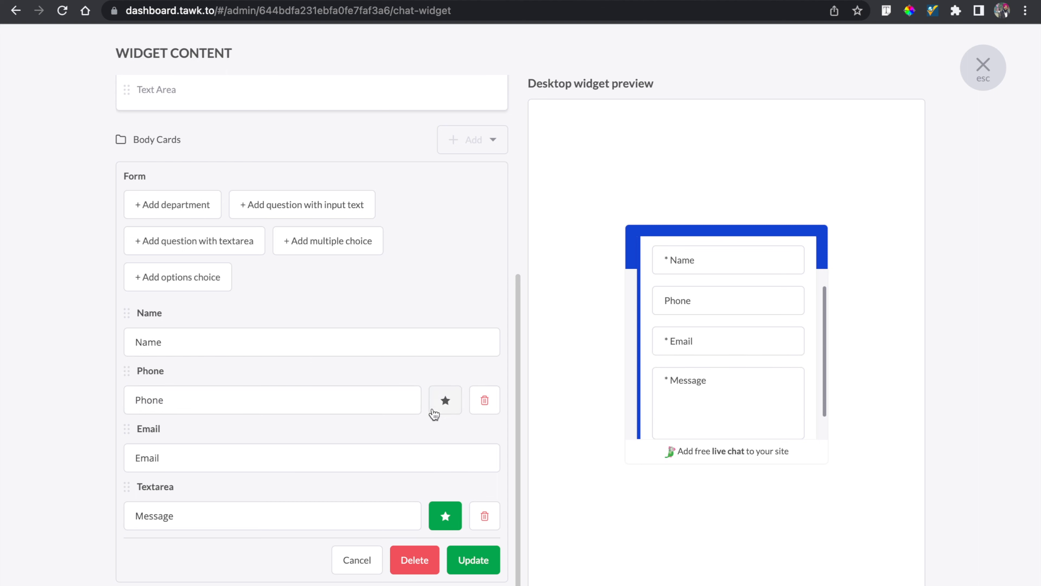
pyautogui.click(450, 411)
pyautogui.click(448, 403)
pyautogui.click(473, 561)
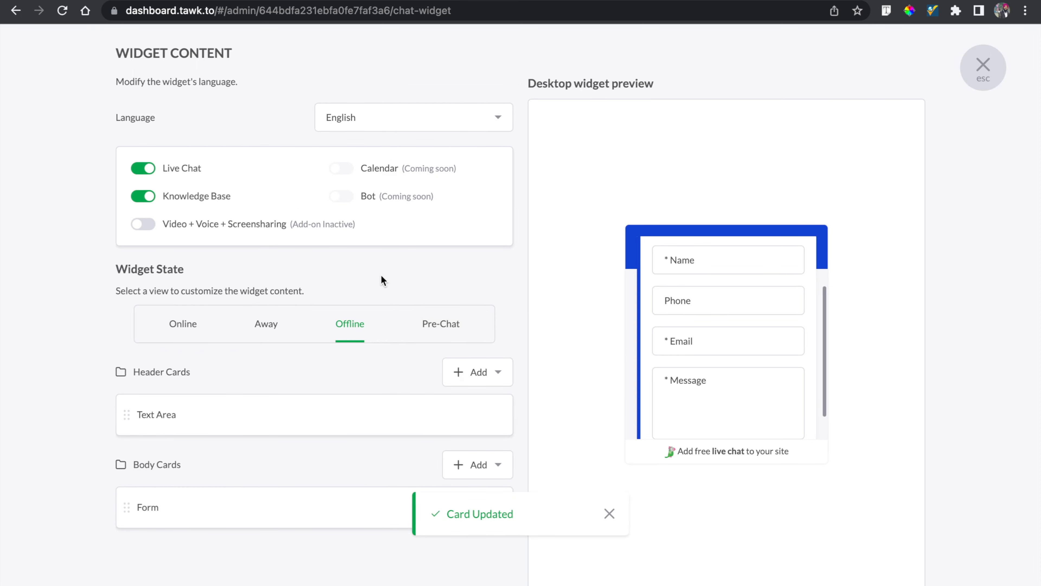
# - Switch the widget state to Pre-Chat, enable Pre-Chat, and add a Form body card
pyautogui.click(429, 326)
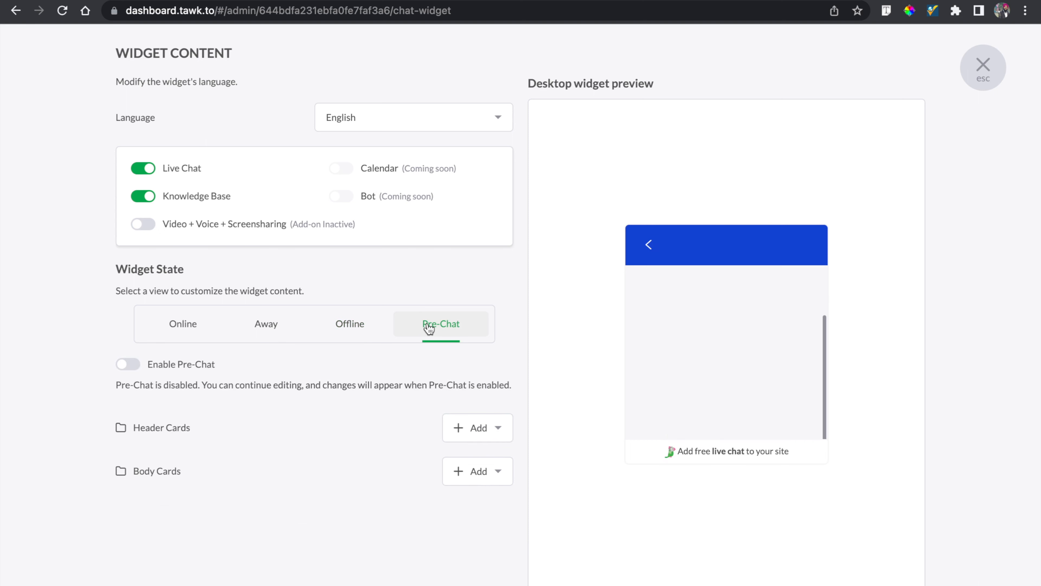
pyautogui.click(127, 367)
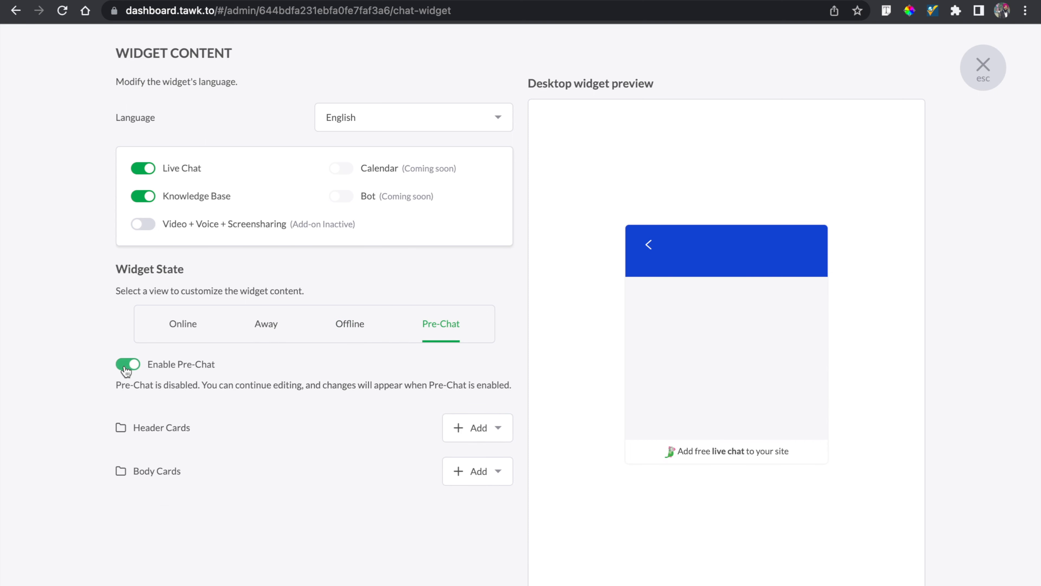
pyautogui.click(482, 454)
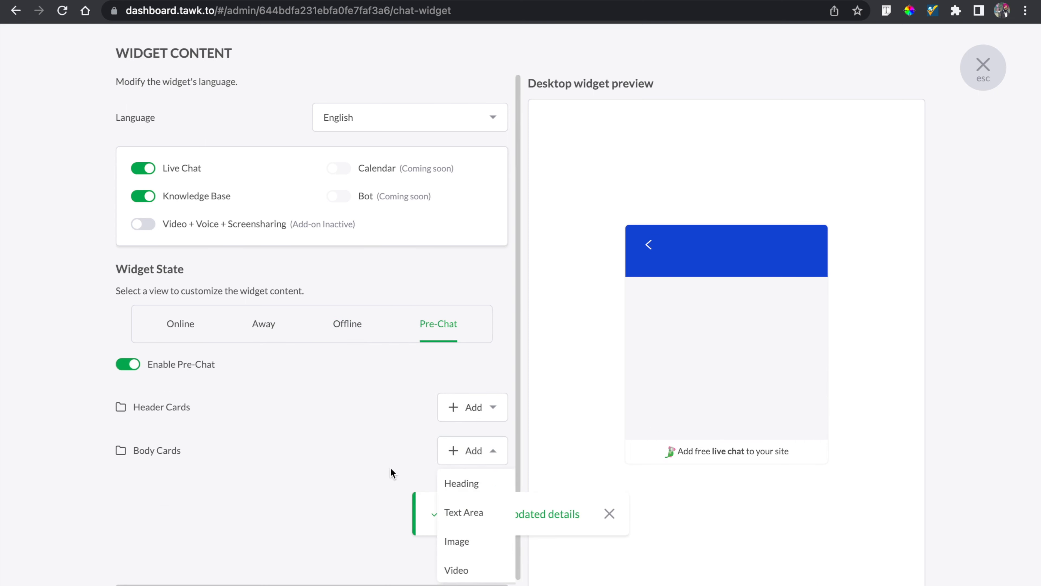
pyautogui.scroll(-3, 468, 561)
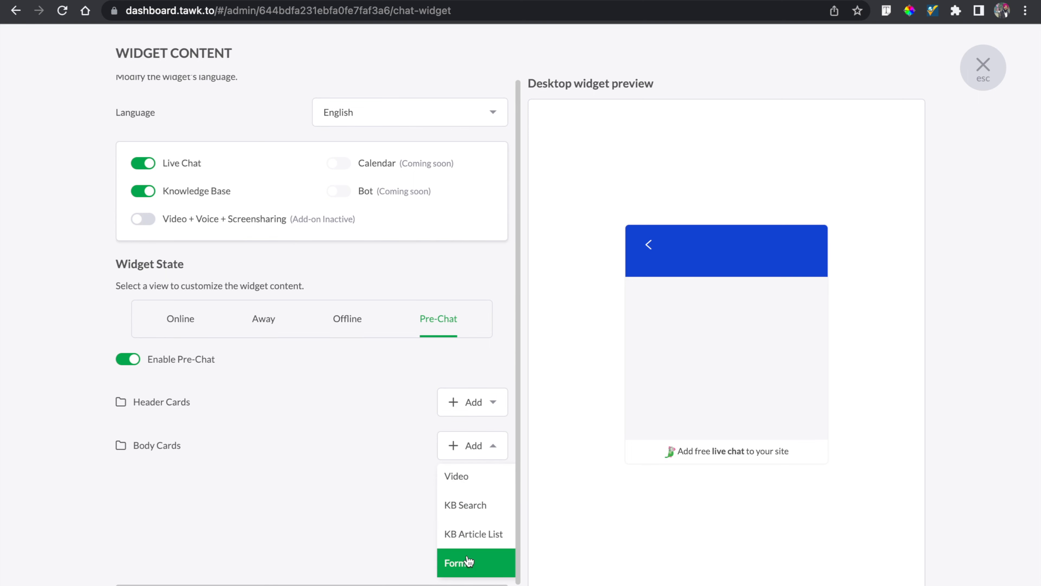
pyautogui.click(466, 561)
# - Add a phone number field to the pre-chat form below Name and Email, and save the card
pyautogui.scroll(-2, 391, 349)
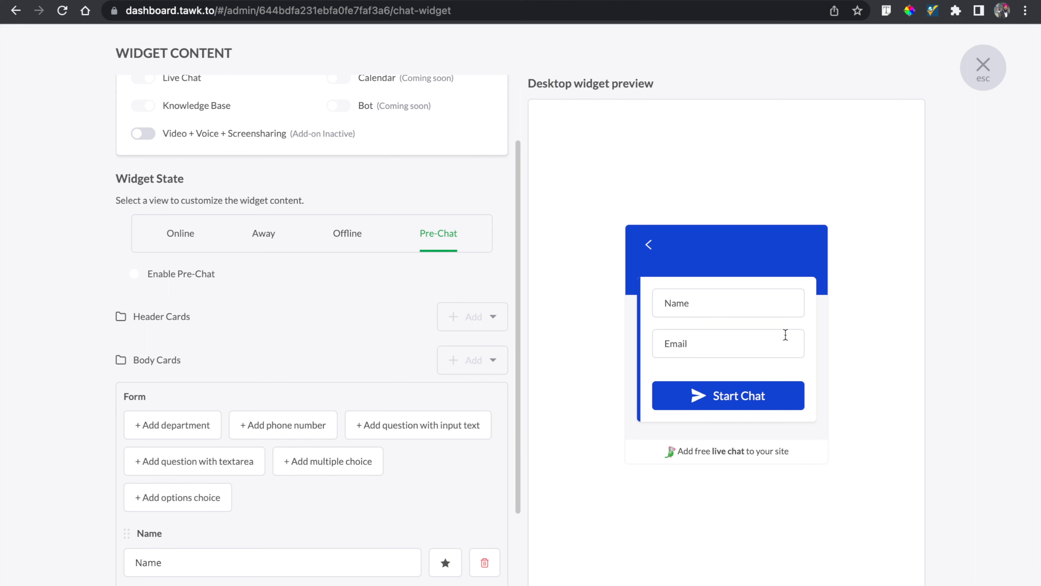
pyautogui.scroll(-2, 455, 301)
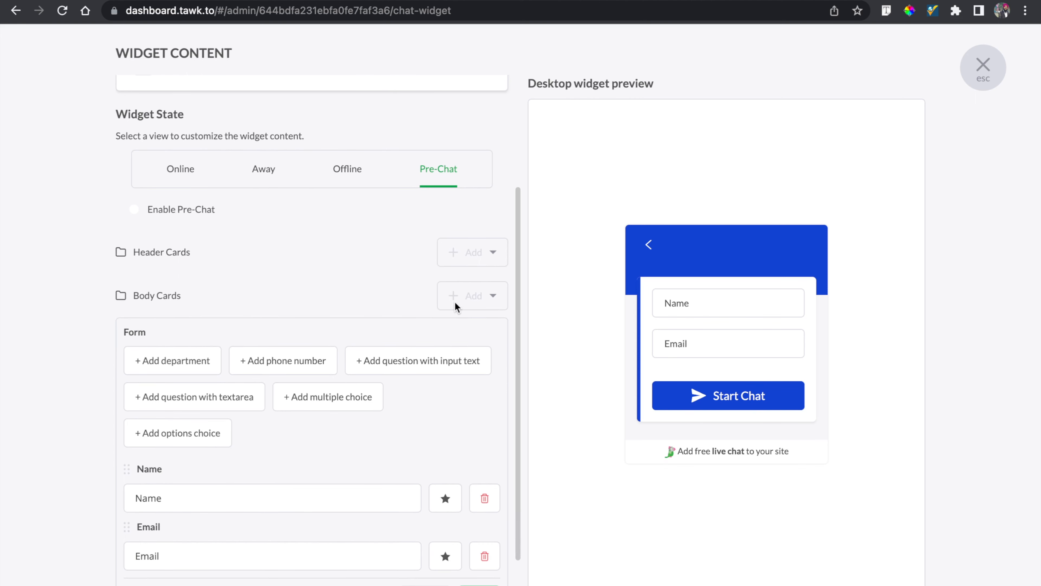
pyautogui.scroll(-1, 455, 301)
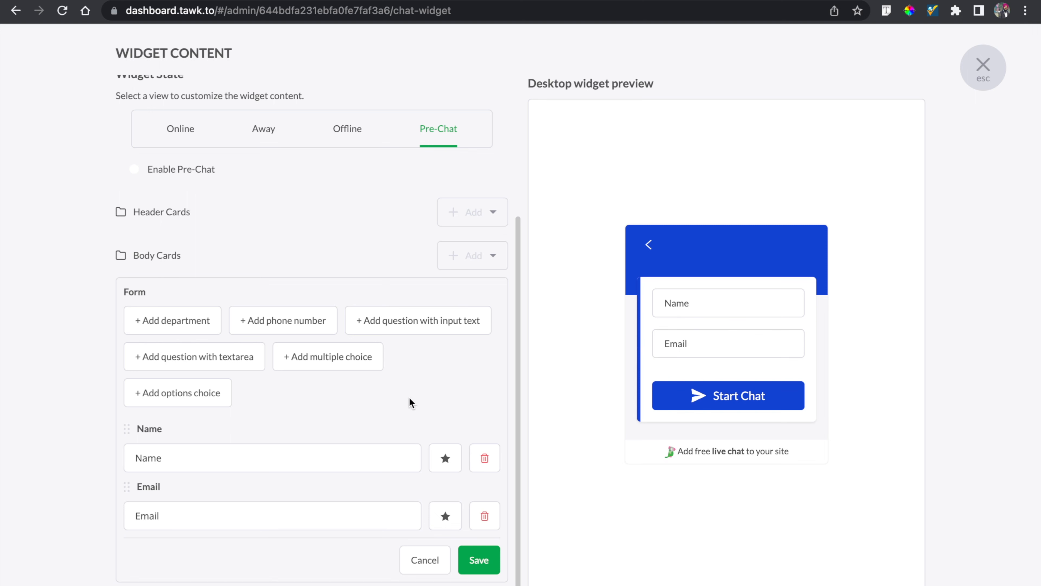
pyautogui.click(278, 324)
pyautogui.scroll(-2, 344, 372)
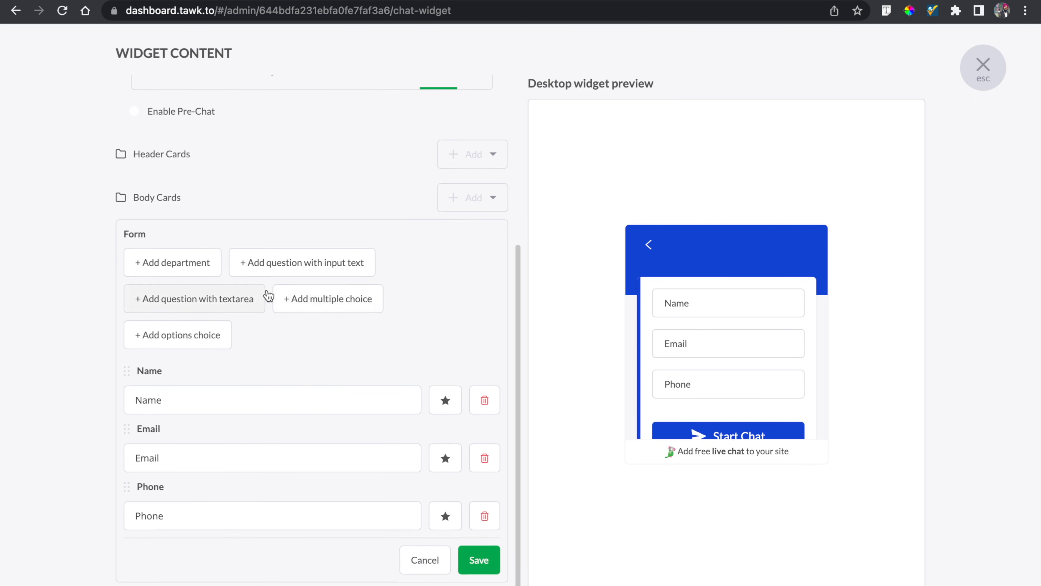
pyautogui.click(365, 387)
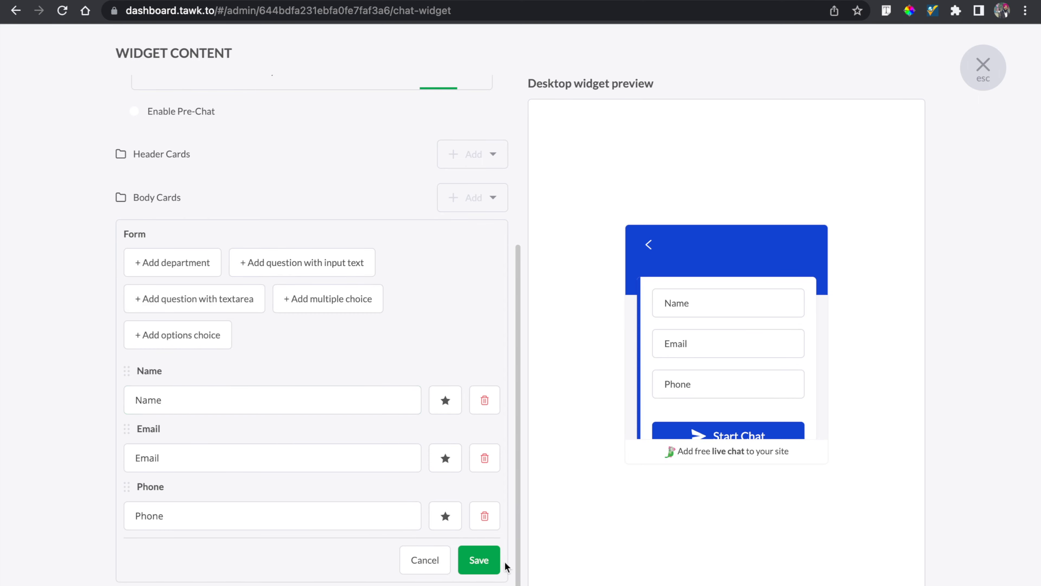
pyautogui.click(478, 566)
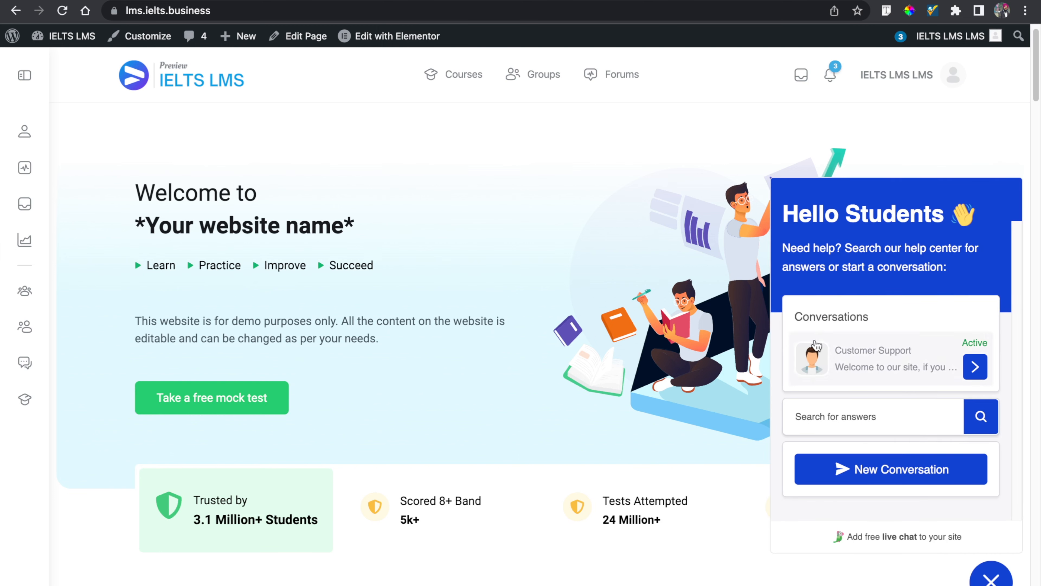
# - Start a new conversation in the live site's chat widget, filling the pre-chat form with the visitor's name, email and phone
pyautogui.click(878, 471)
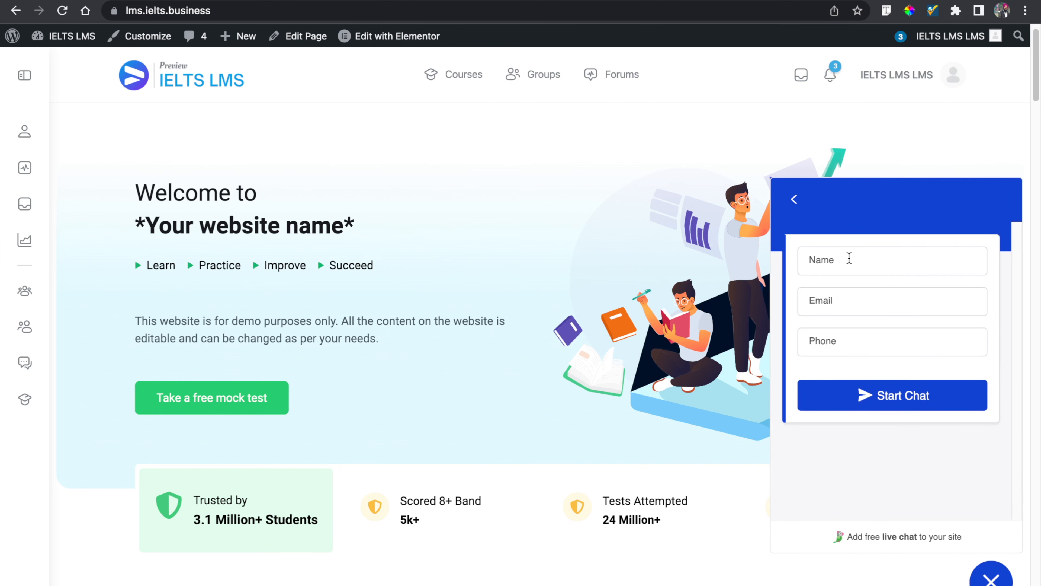
pyautogui.click(851, 258)
pyautogui.click(733, 269)
pyautogui.click(892, 402)
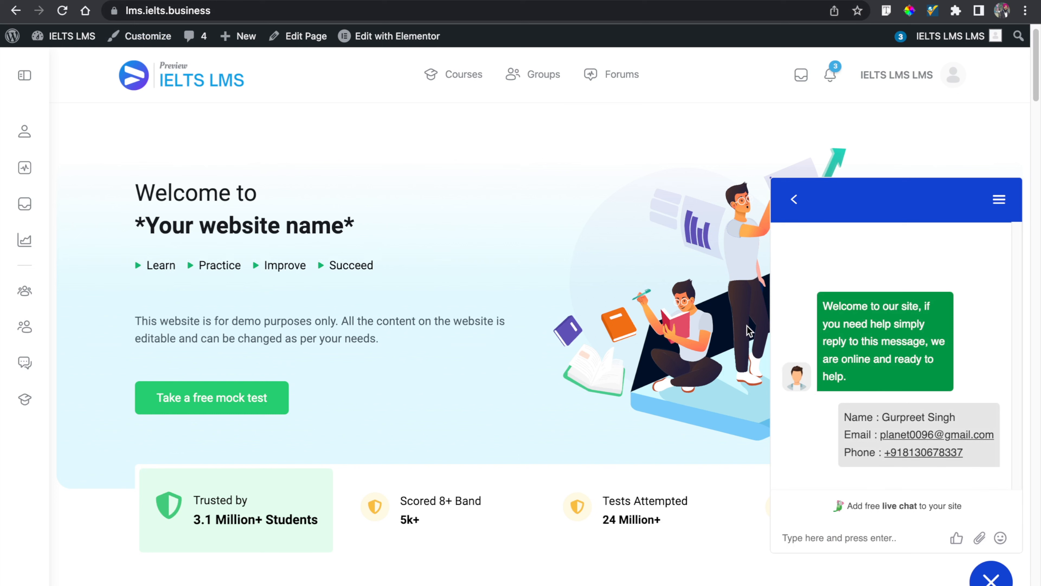
# - Return to the tawk.to dashboard, open the pending incoming chat request and join the chat
pyautogui.hotkey('ctrl', 'Tab')
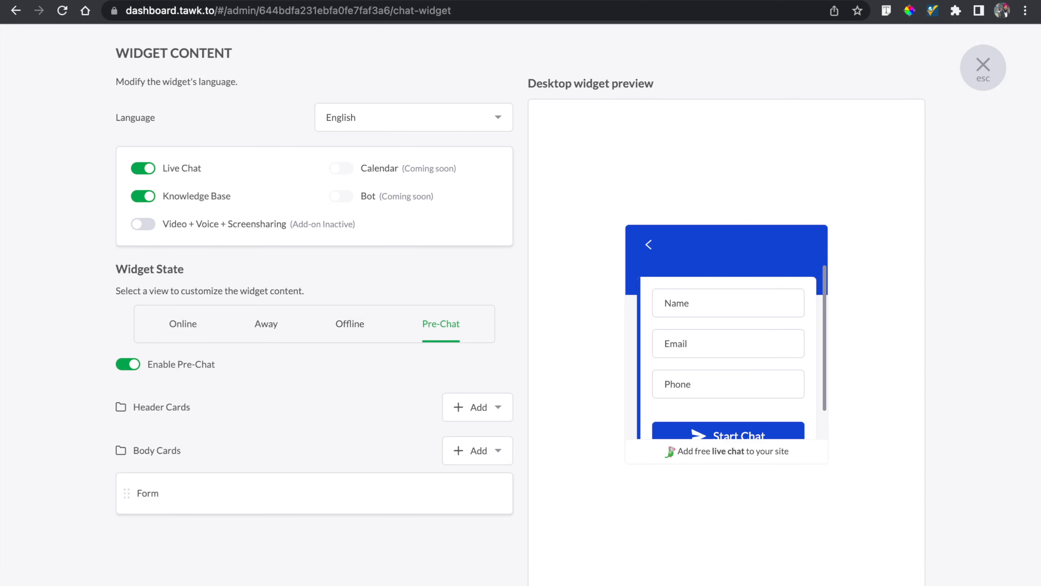
pyautogui.click(992, 80)
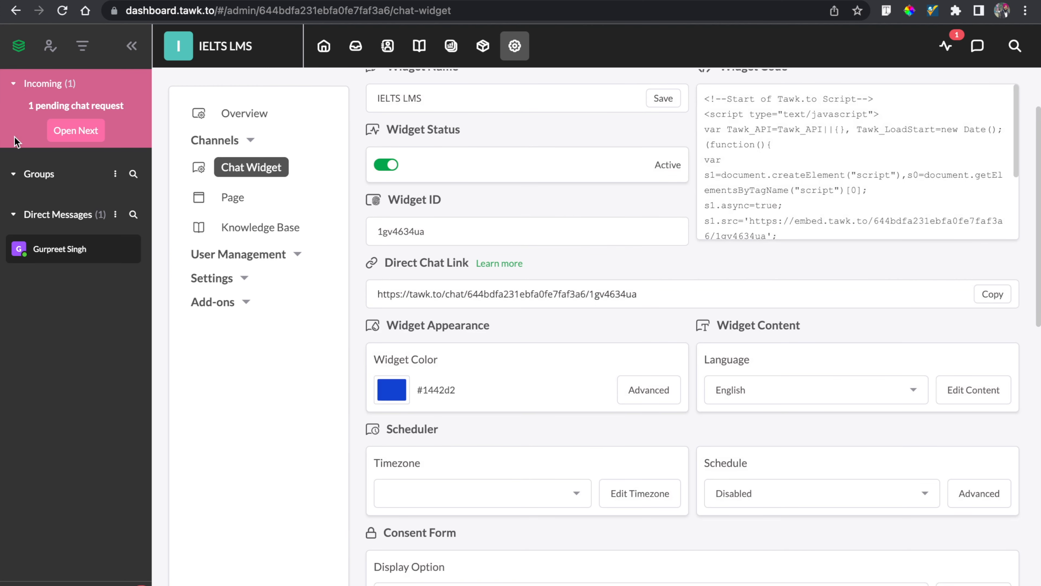
pyautogui.click(64, 132)
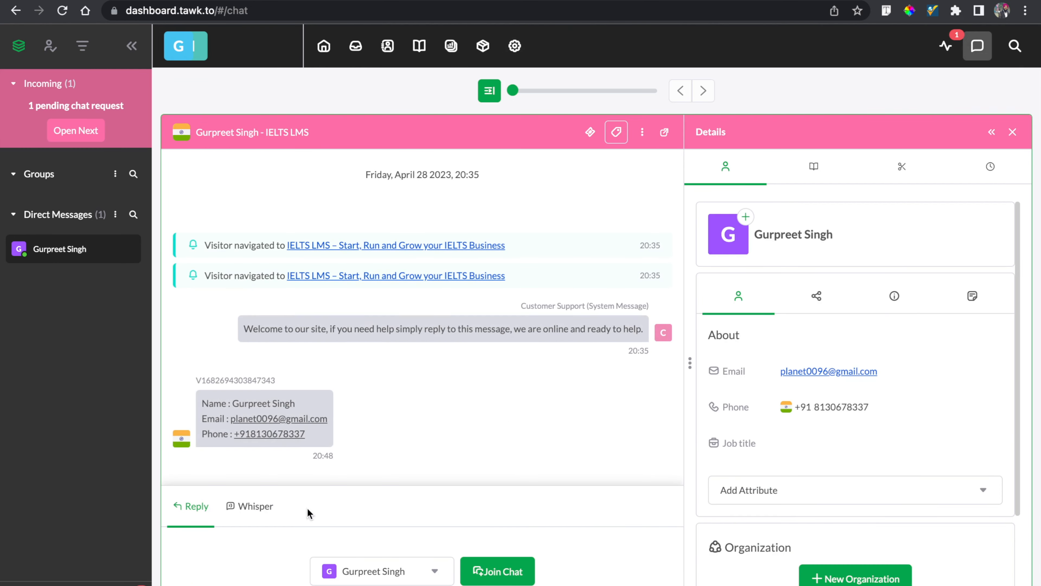
pyautogui.click(497, 571)
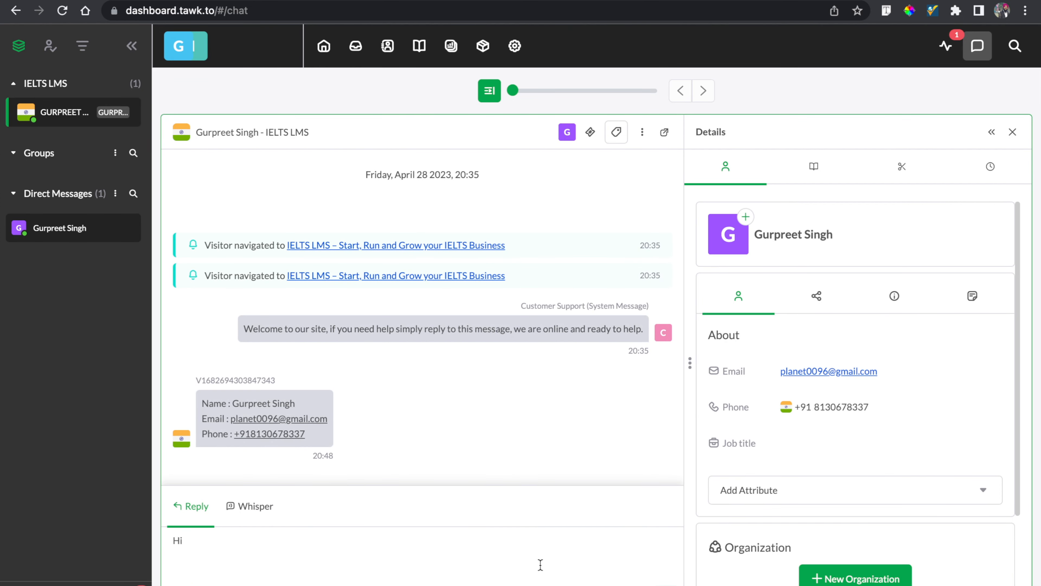
# - Send the reply "Hi" to the visitor and check it arriving in the live site's chat widget
pyautogui.press('Return')
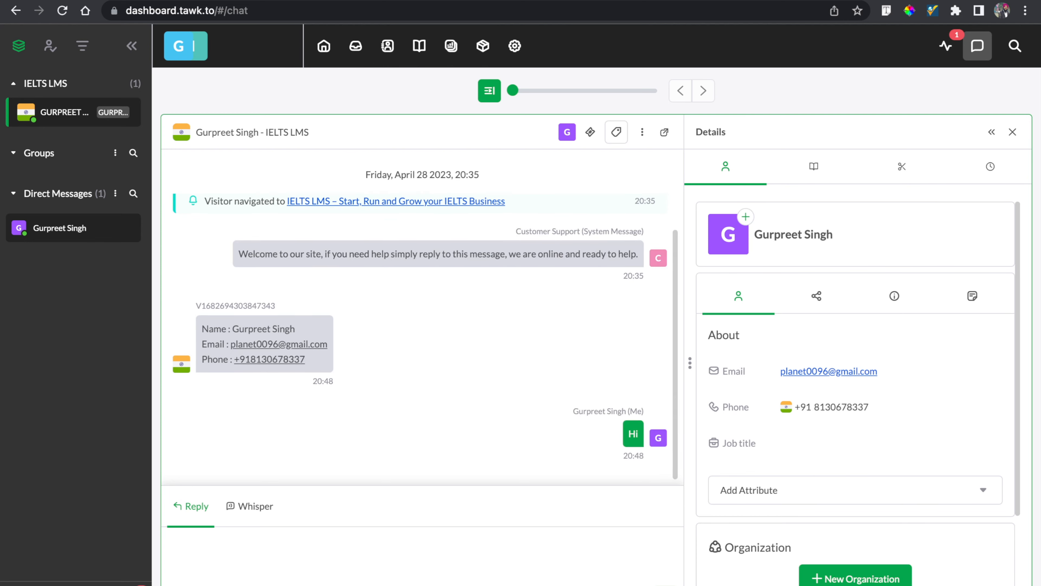
pyautogui.hotkey('ctrl', 'Tab')
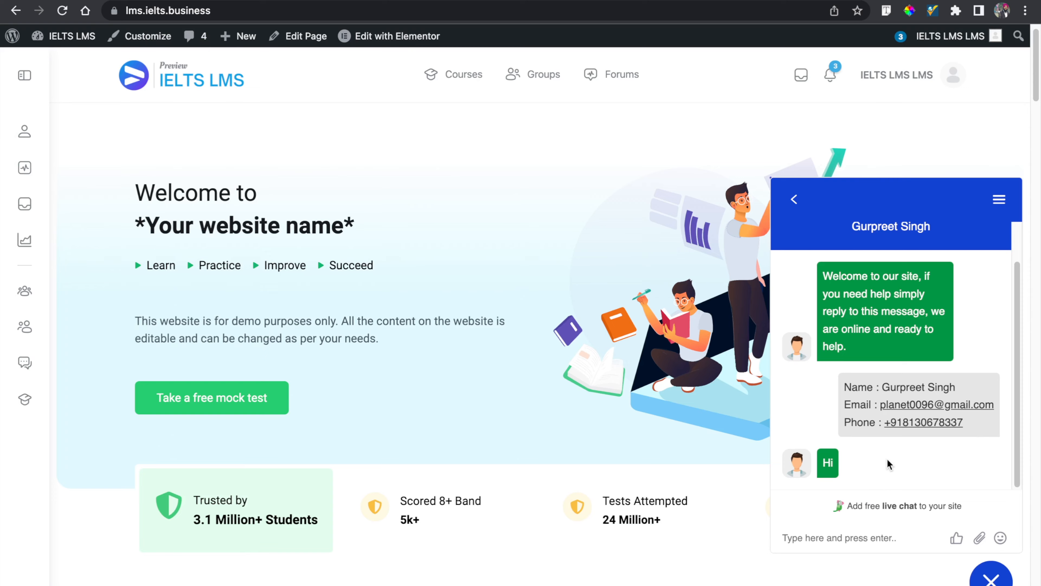
# - Back in the dashboard chat, type a test reply "qqqqqqqqqqqq" in the reply box
pyautogui.hotkey('ctrl', 'Tab')
pyautogui.write('qq')
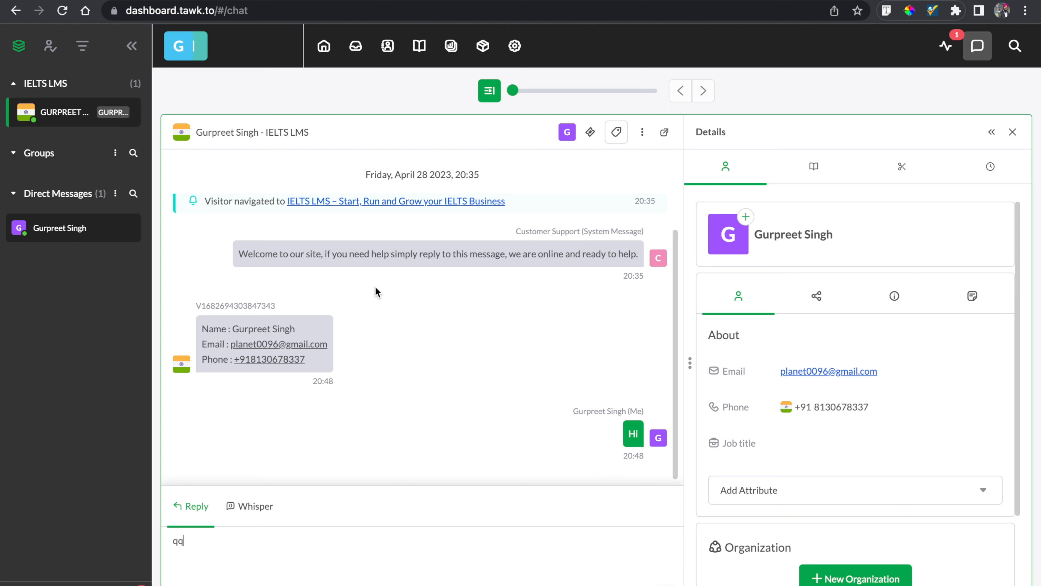
pyautogui.write('qqqqqqqqqq')
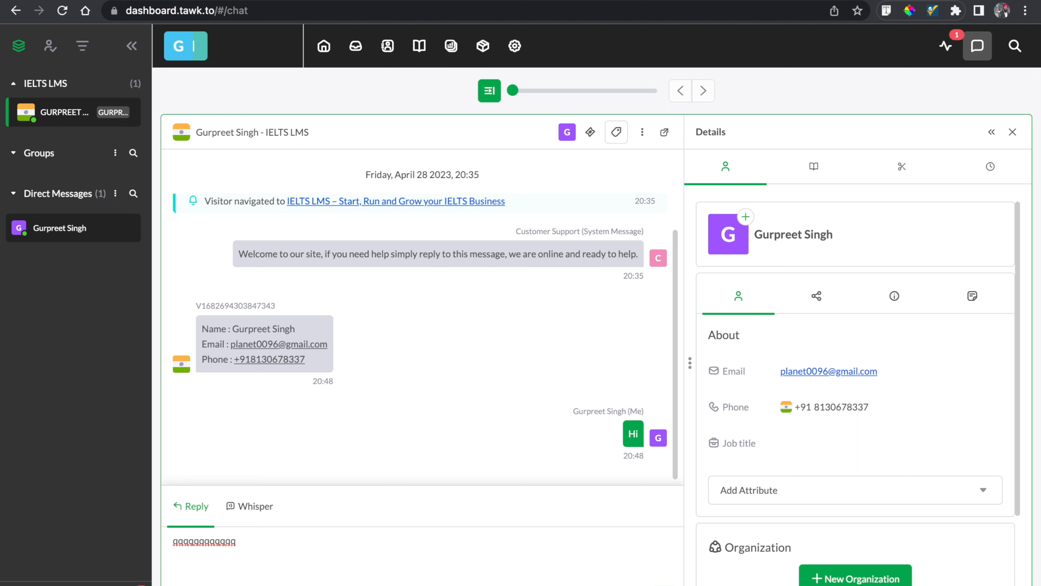